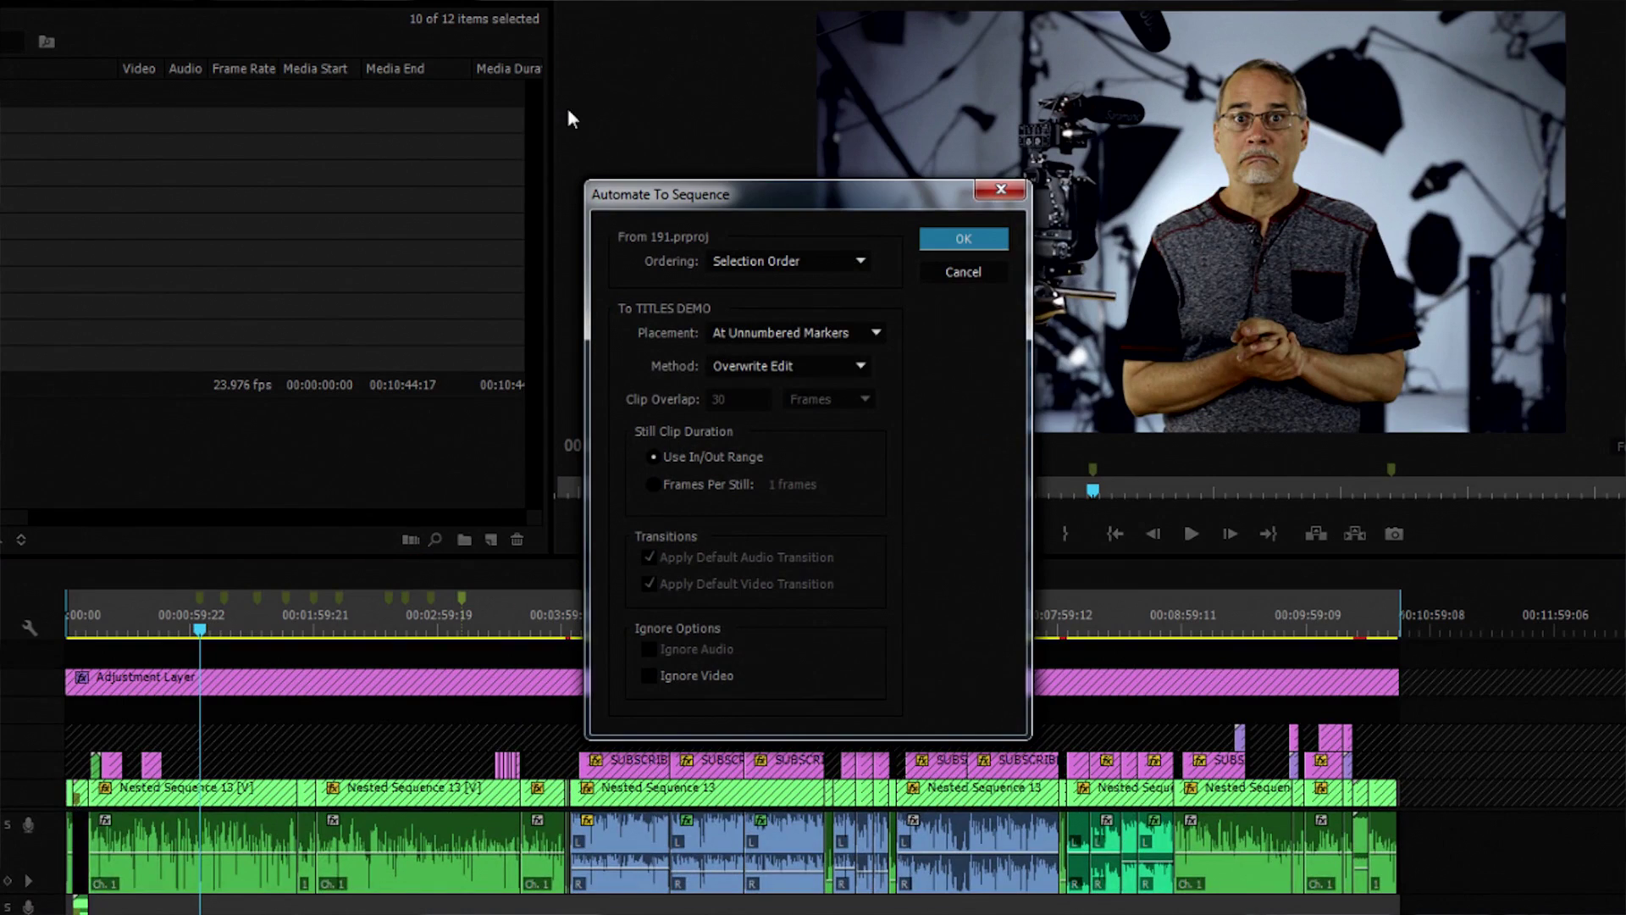
- In Automate To Sequence, keep Selection Order for ordering and At Unnumbered Markers for placement
{"action": "left_click", "coordinate": [792, 261]}
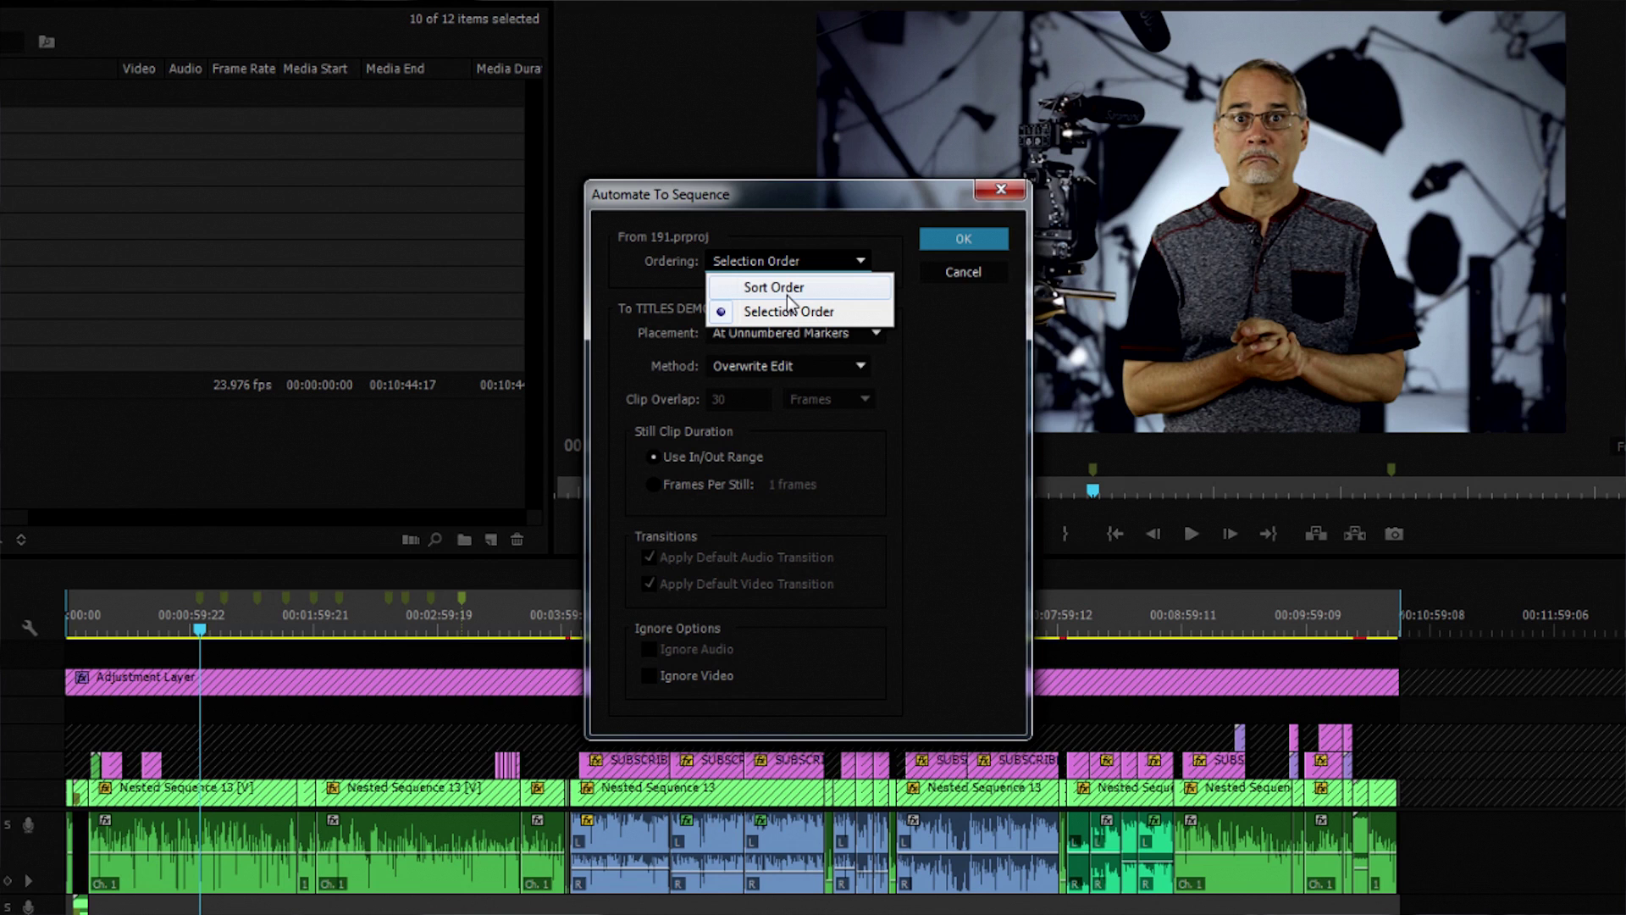
{"action": "left_click", "coordinate": [794, 311]}
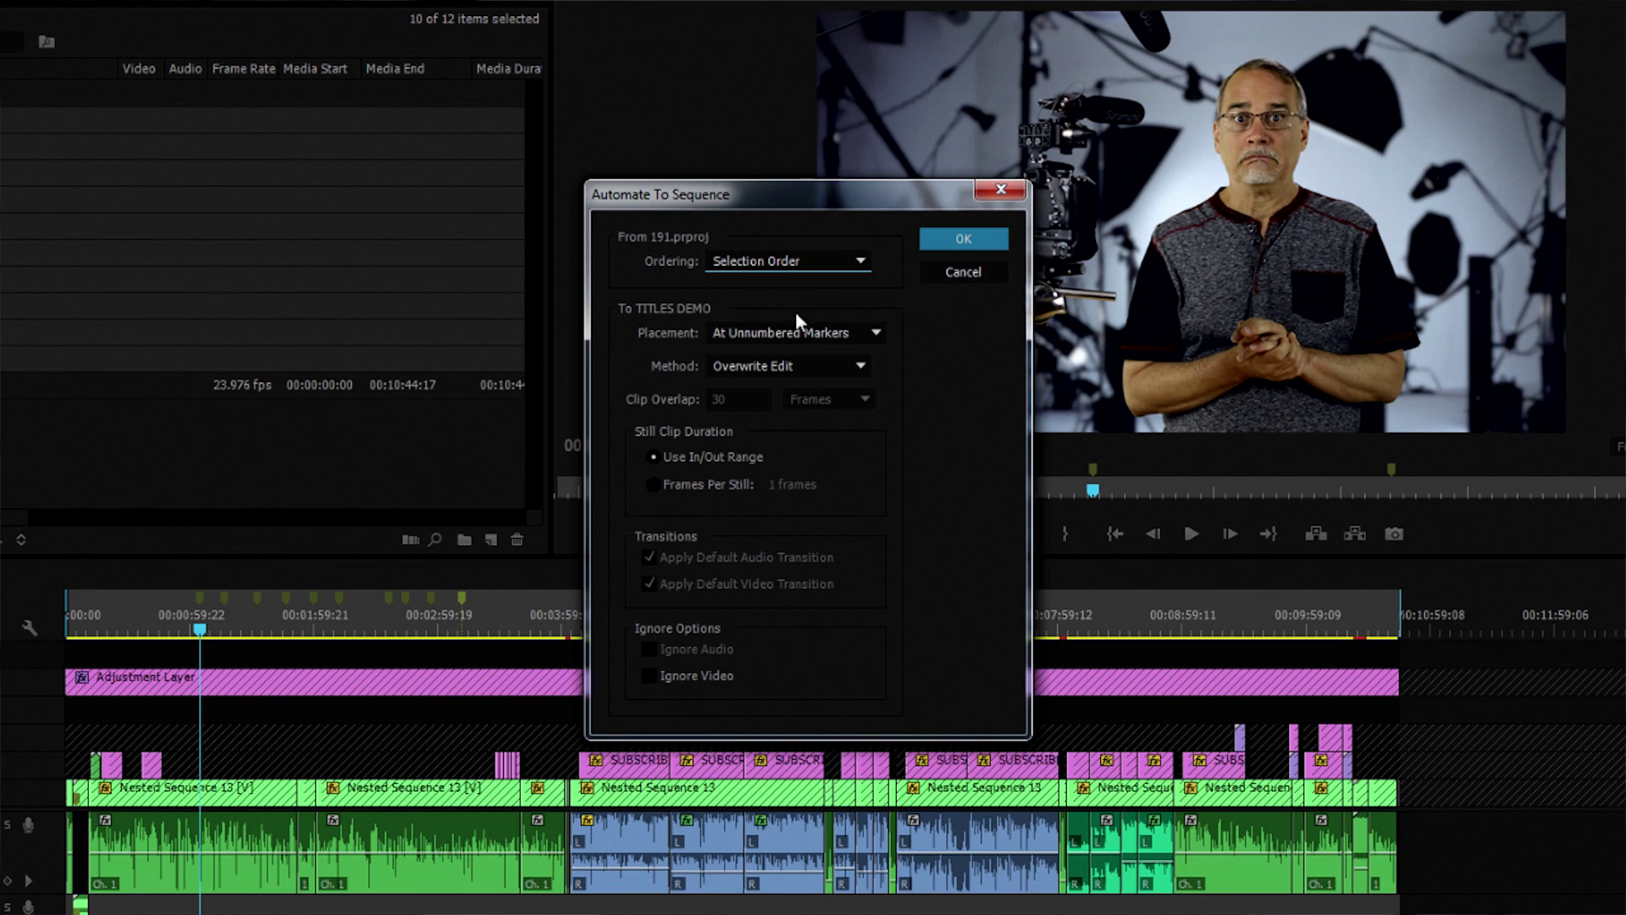
{"action": "left_click", "coordinate": [842, 332]}
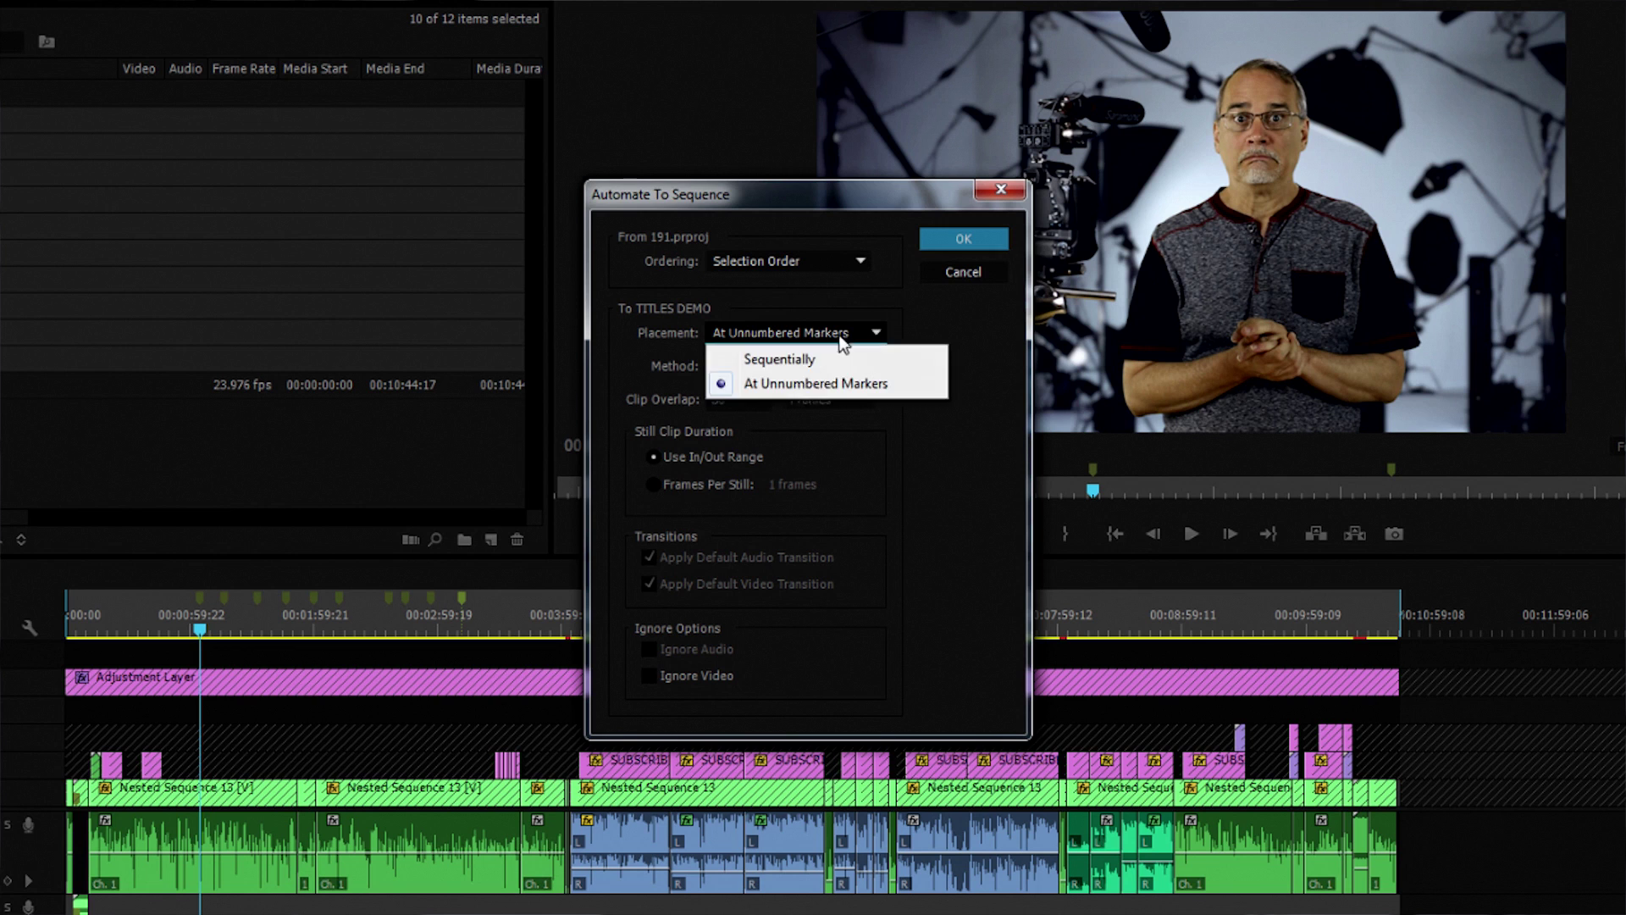
{"action": "left_click", "coordinate": [816, 379]}
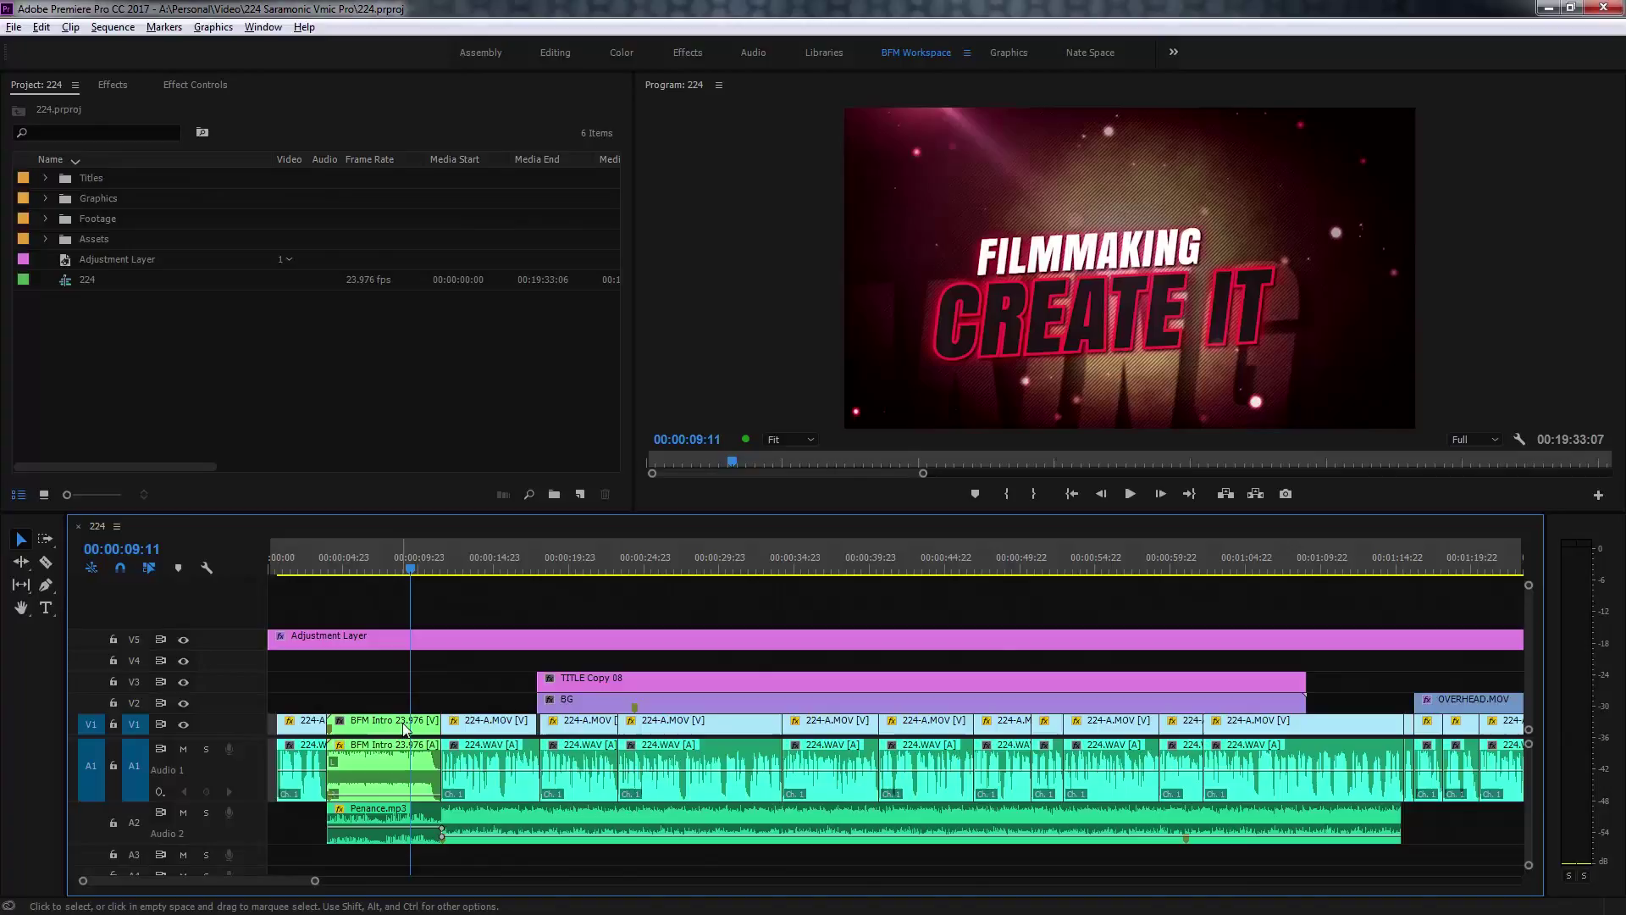
- Jump to the previous marker, then add a marker at 00:00:04:00
{"action": "left_click", "coordinate": [163, 28]}
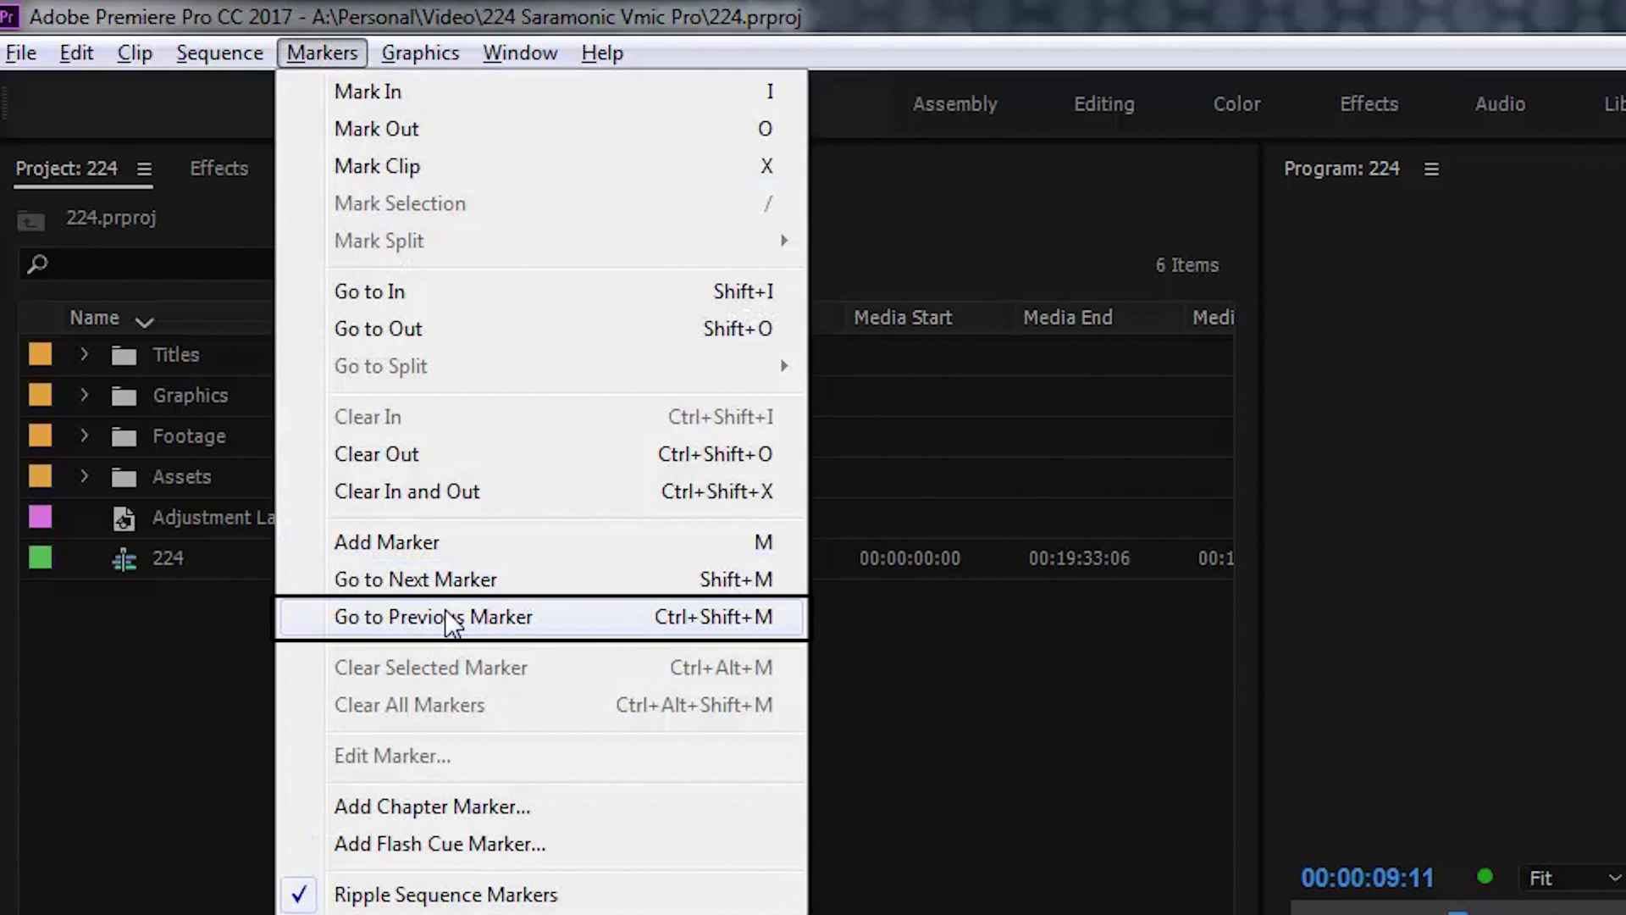
{"action": "left_click", "coordinate": [712, 626]}
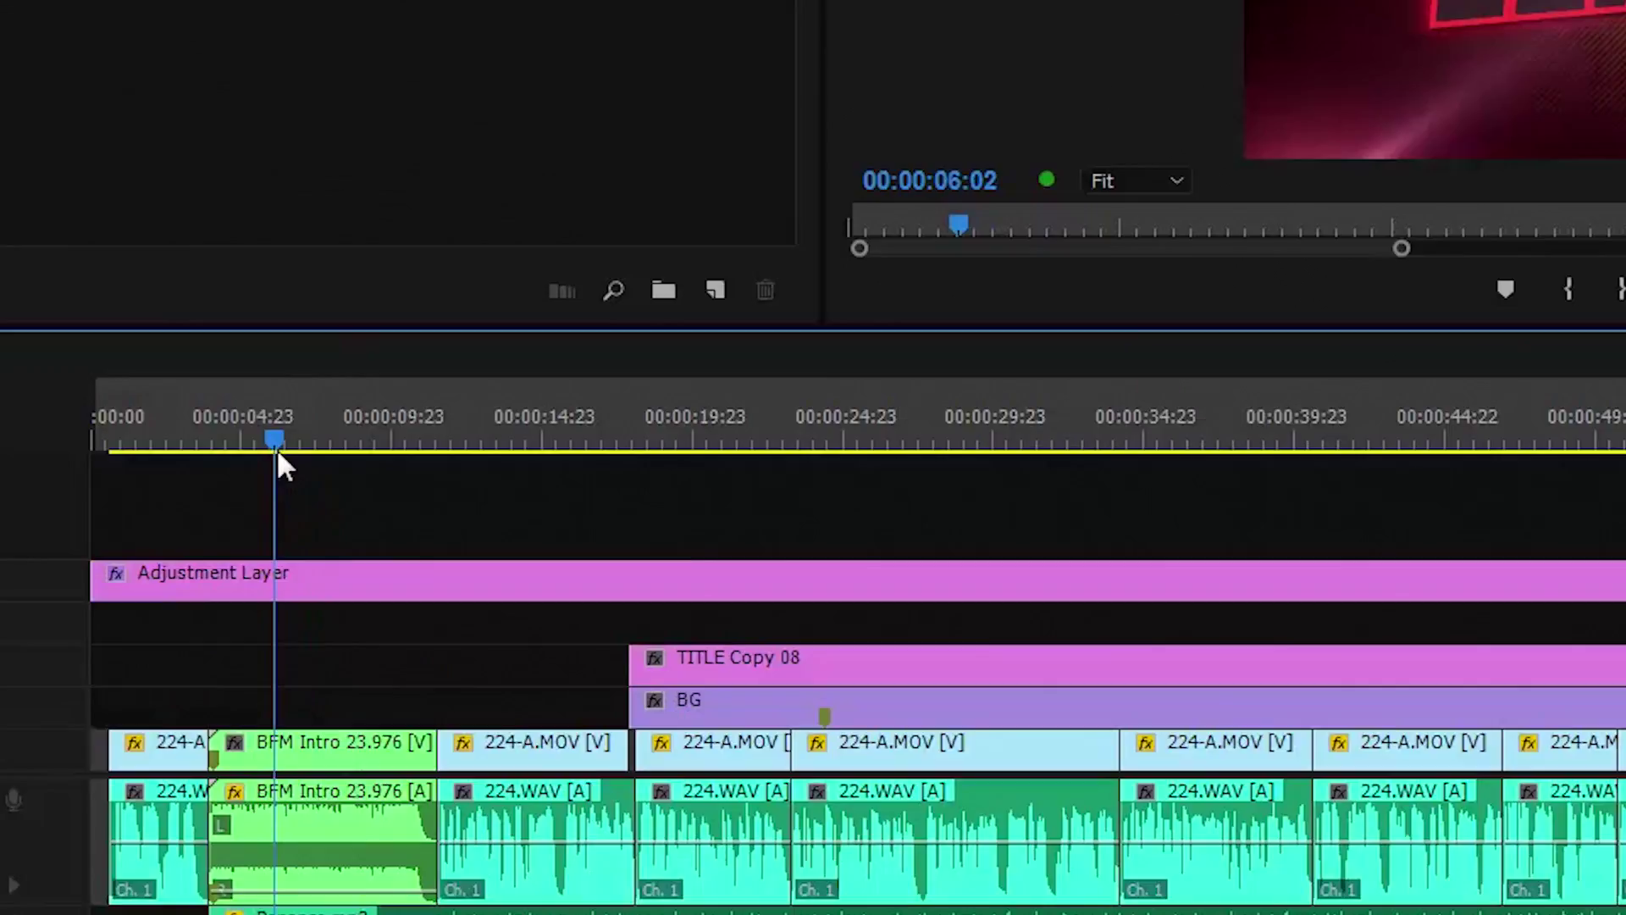
{"action": "left_click_drag", "start_coordinate": [277, 457], "coordinate": [119, 307]}
{"action": "key", "text": "m"}
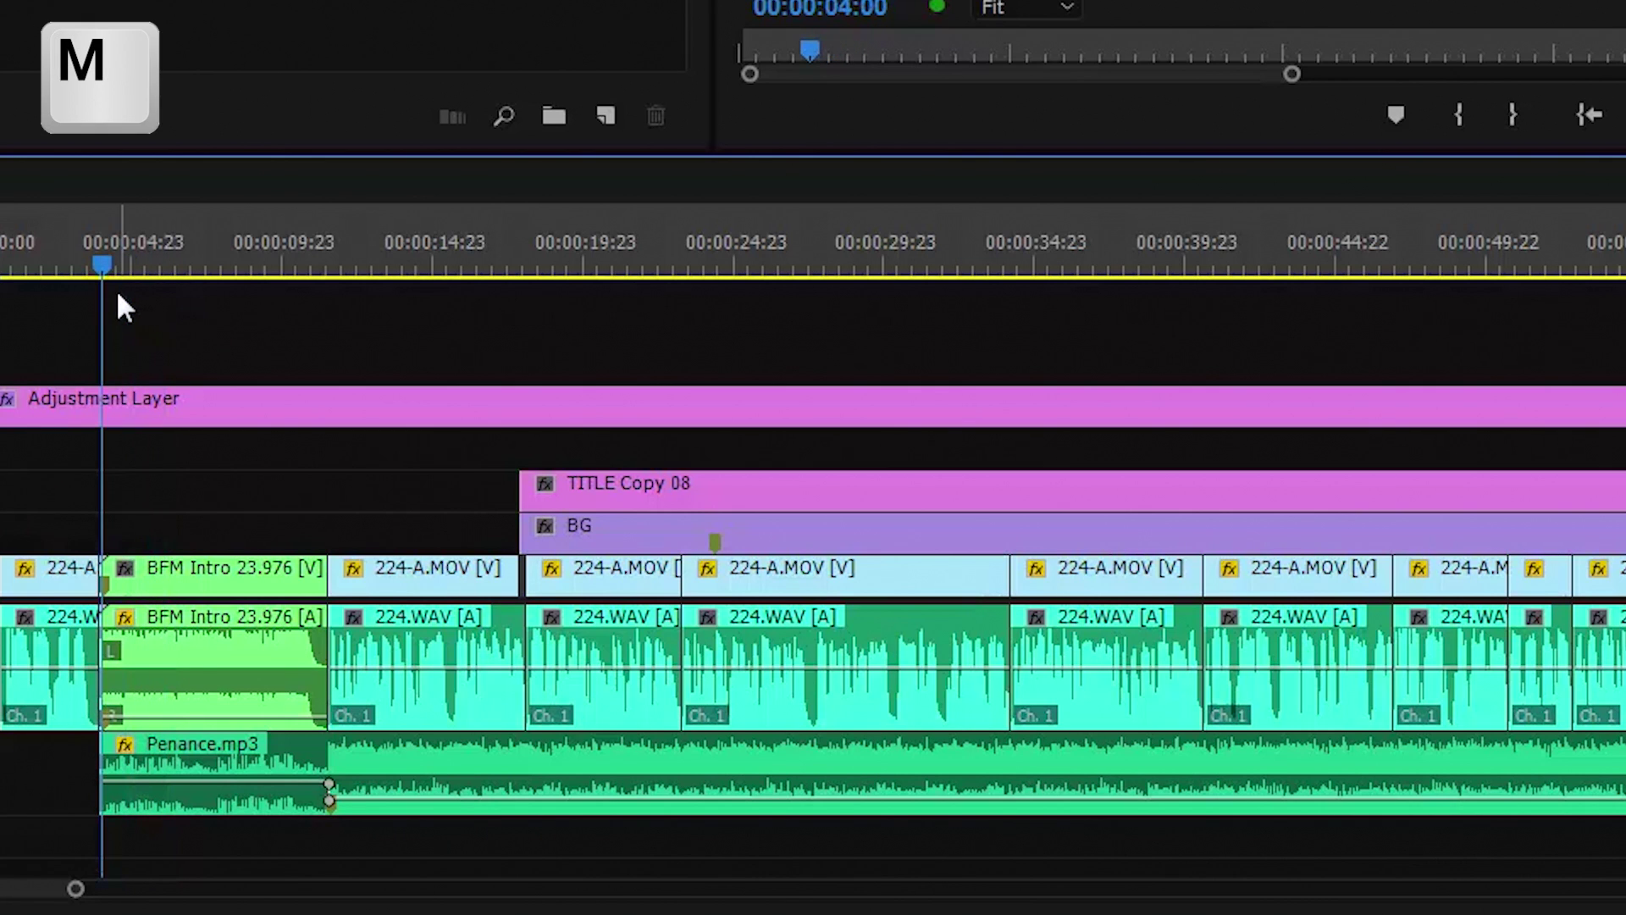
{"action": "key", "text": "m"}
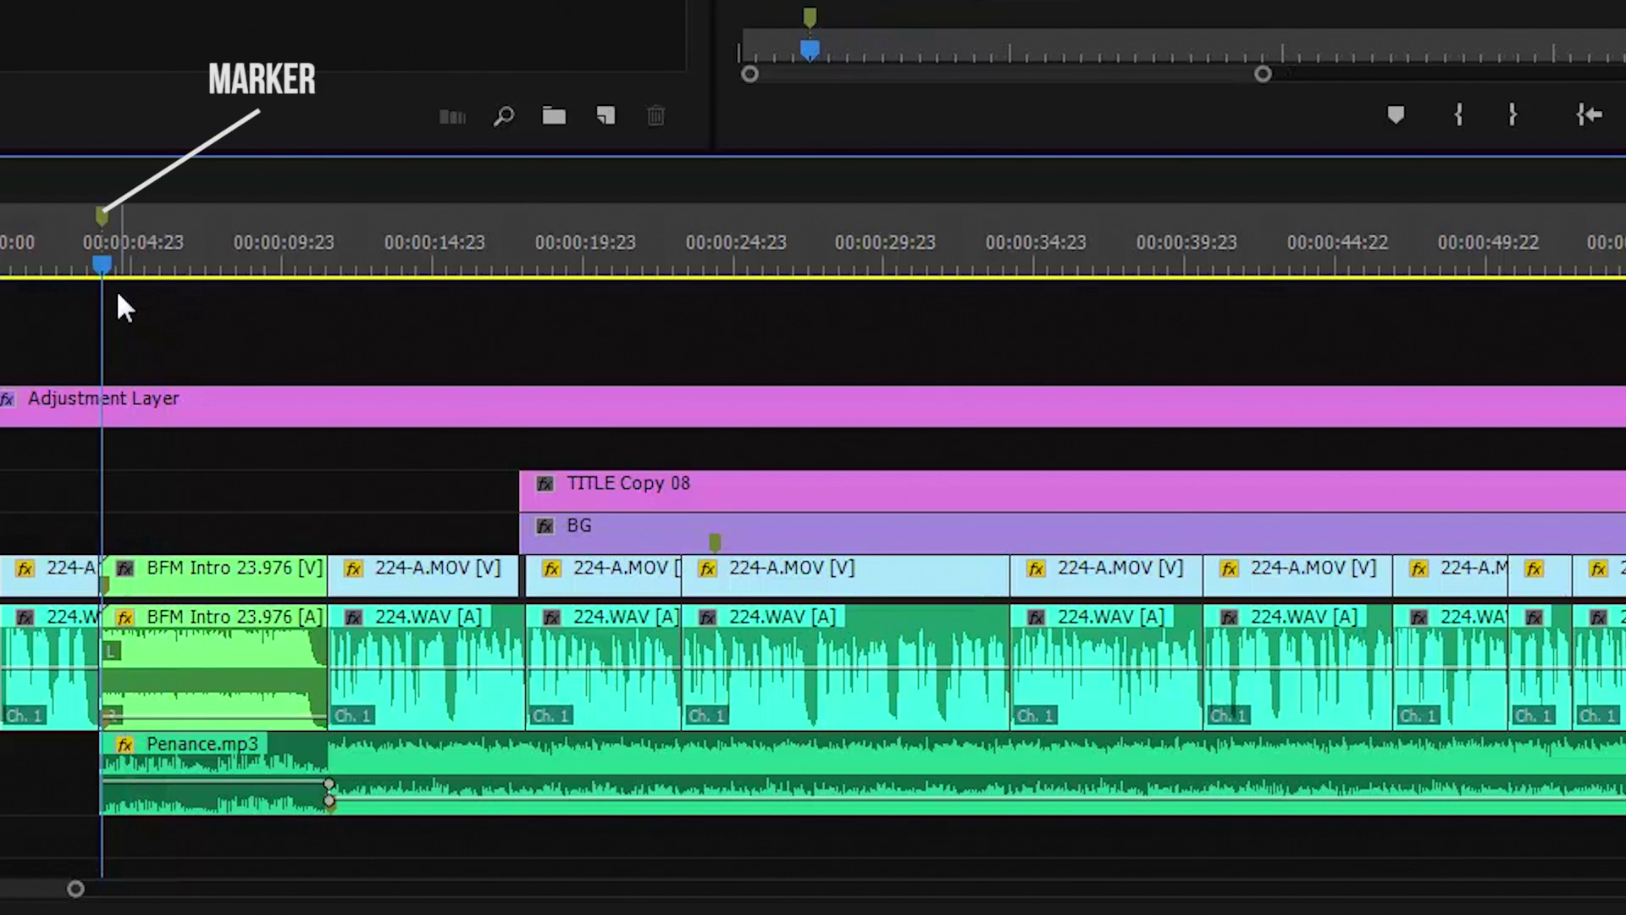
- Add a trial marker near 00:00:09:23, then clear it
{"action": "left_click_drag", "start_coordinate": [264, 243], "coordinate": [322, 243]}
{"action": "key", "text": "m"}
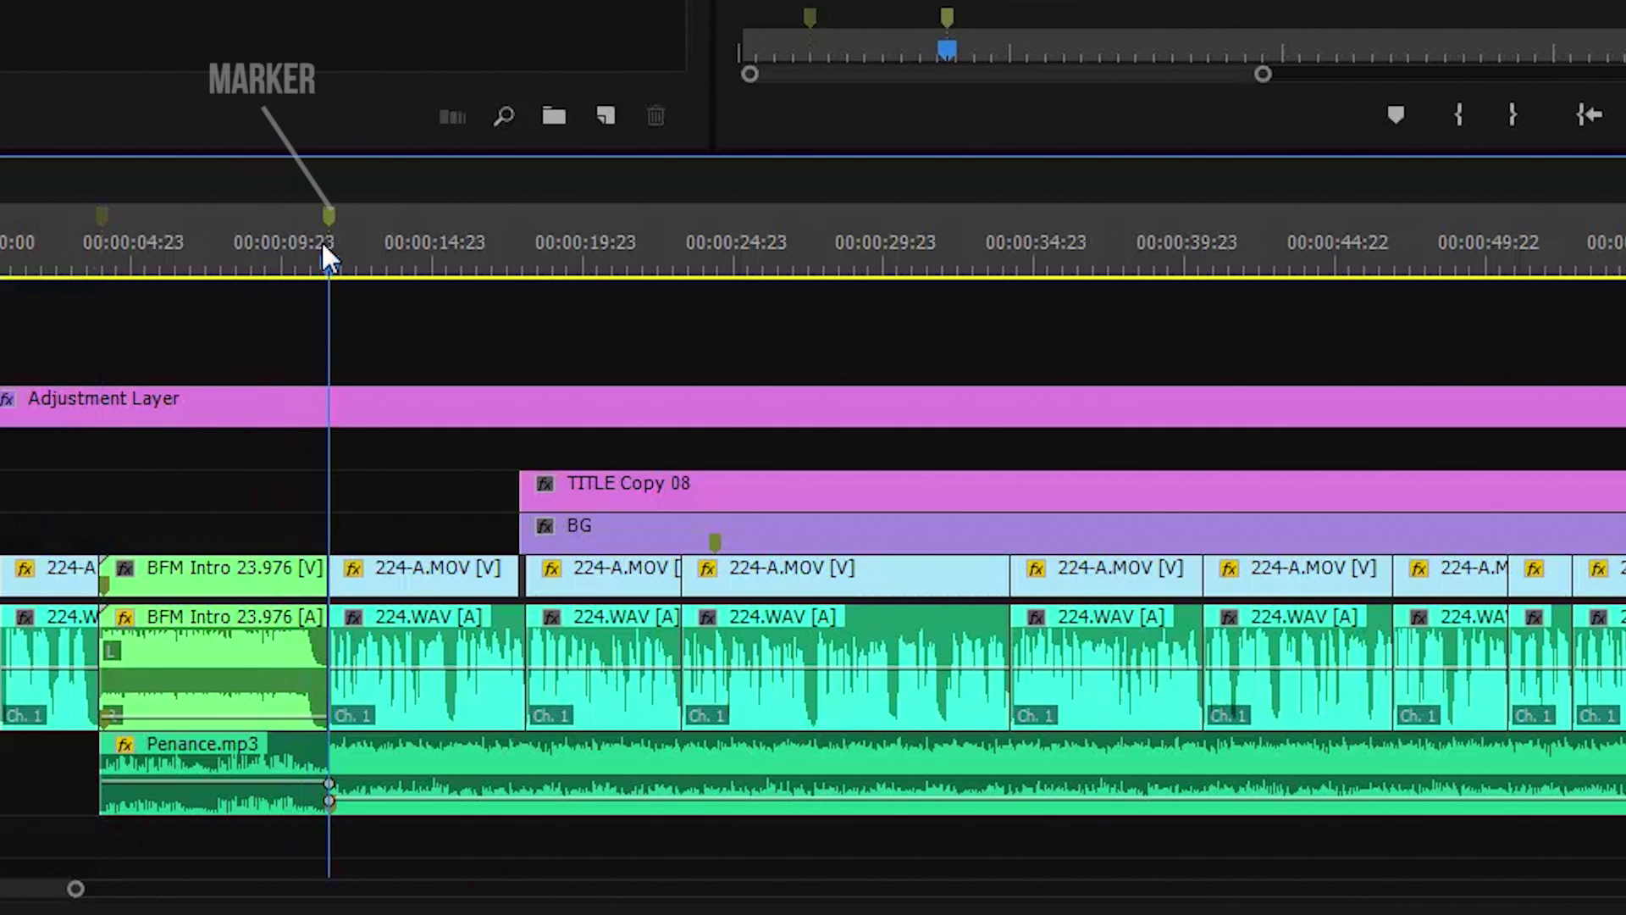
{"action": "key", "text": "alt+m"}
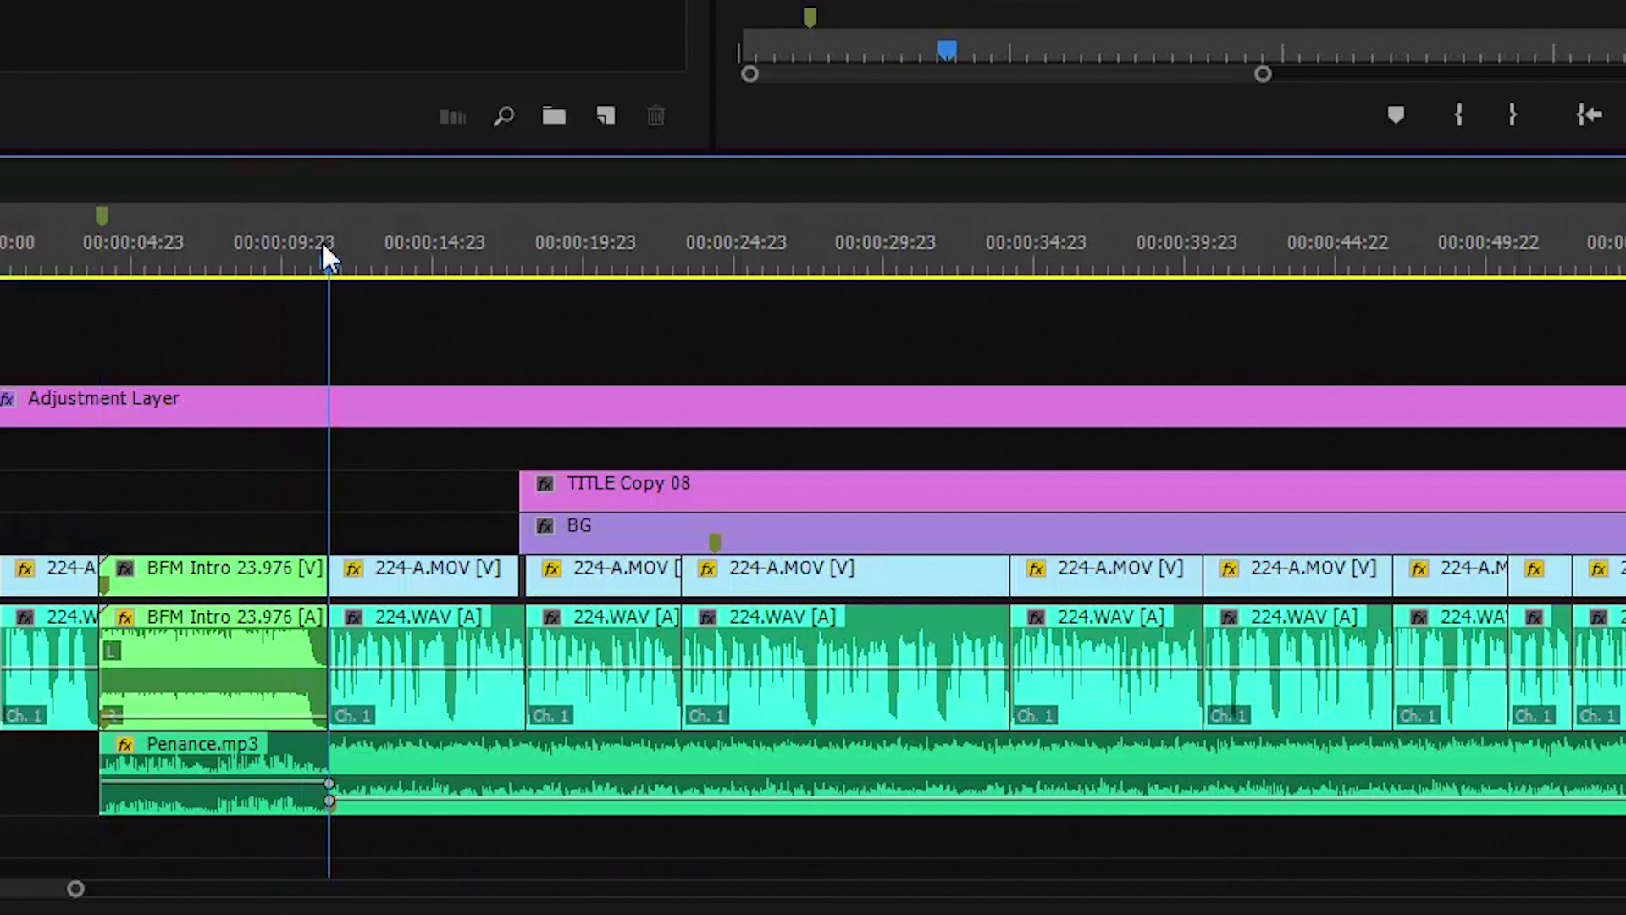
- Add a red marker named 'Name' at 00:00:11:13
{"action": "key", "text": "m"}
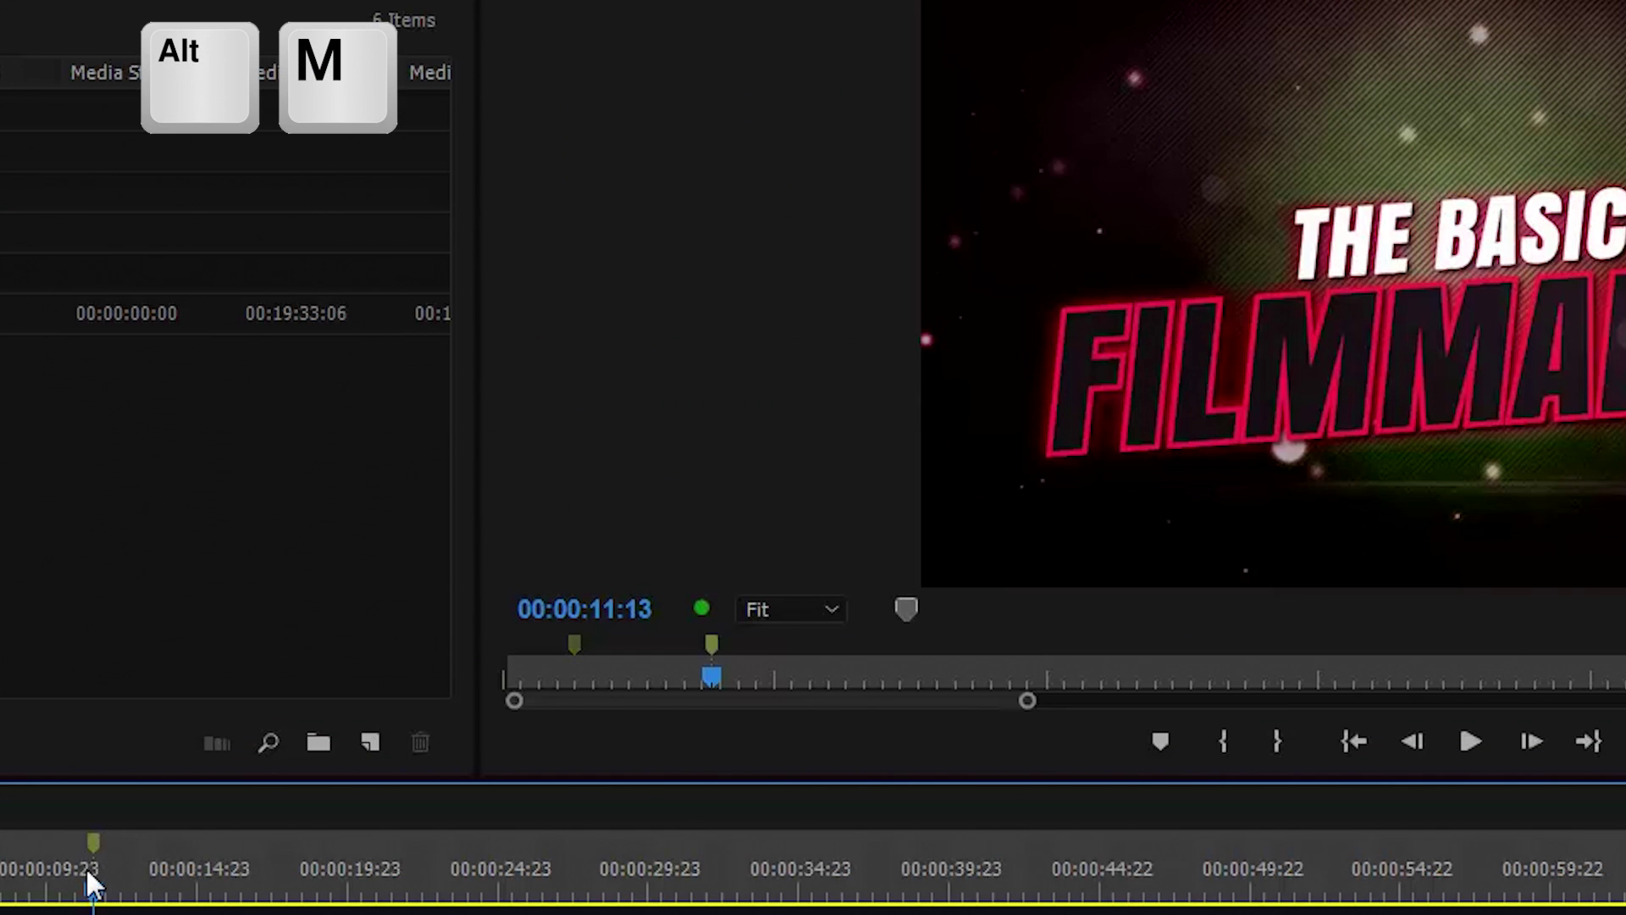
{"action": "key", "text": "m"}
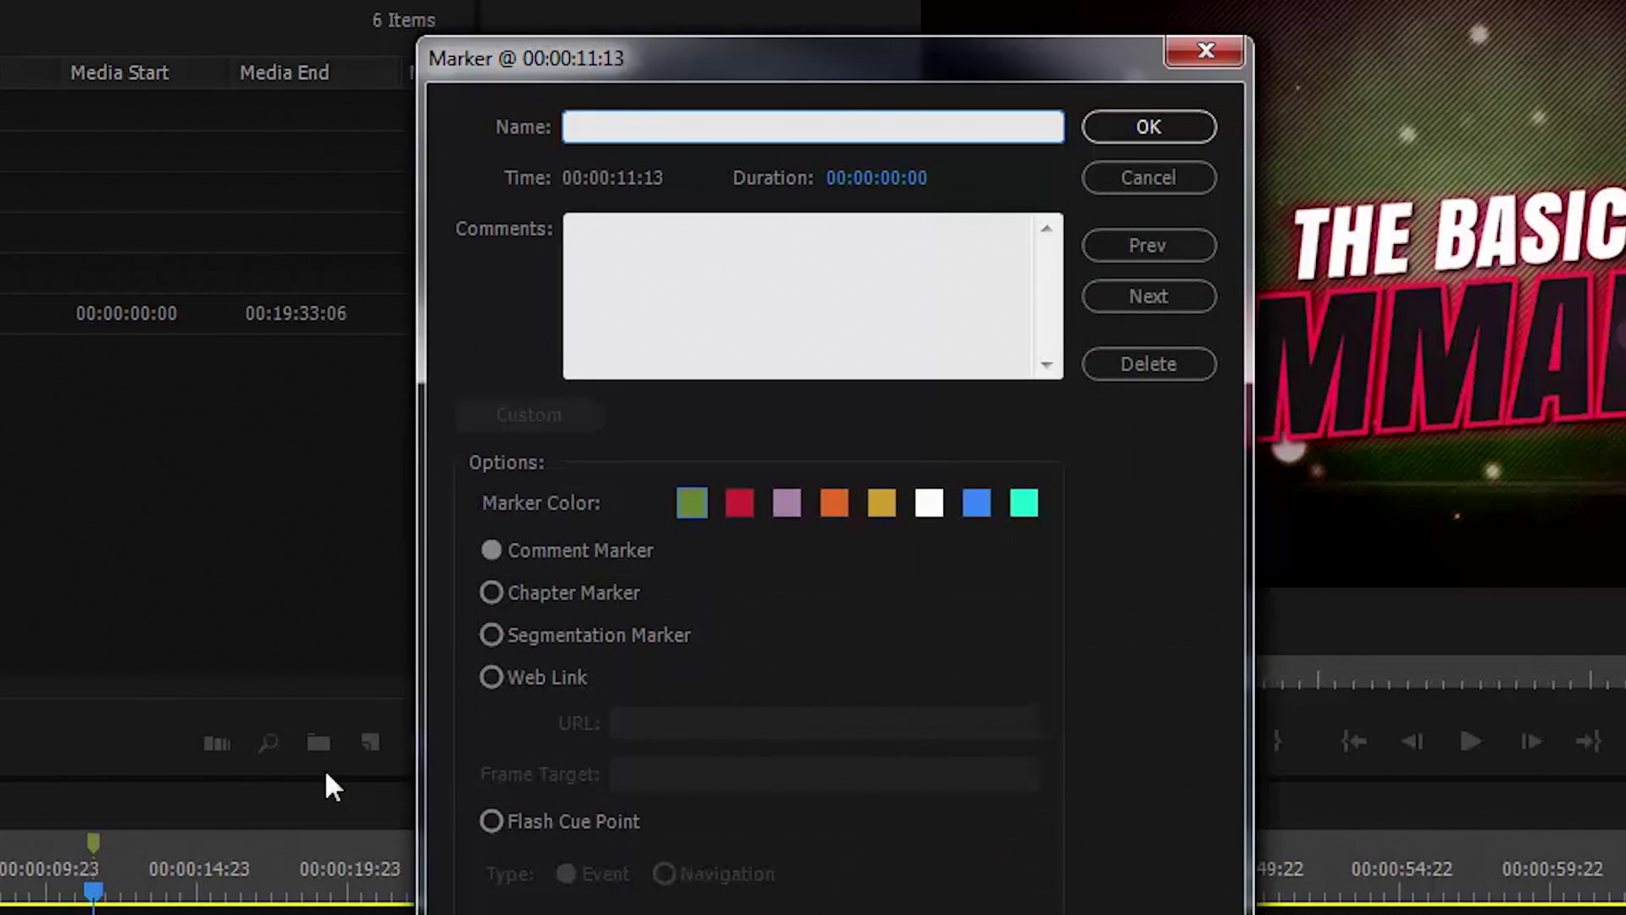
{"action": "type", "text": "Name"}
{"action": "left_click", "coordinate": [747, 506]}
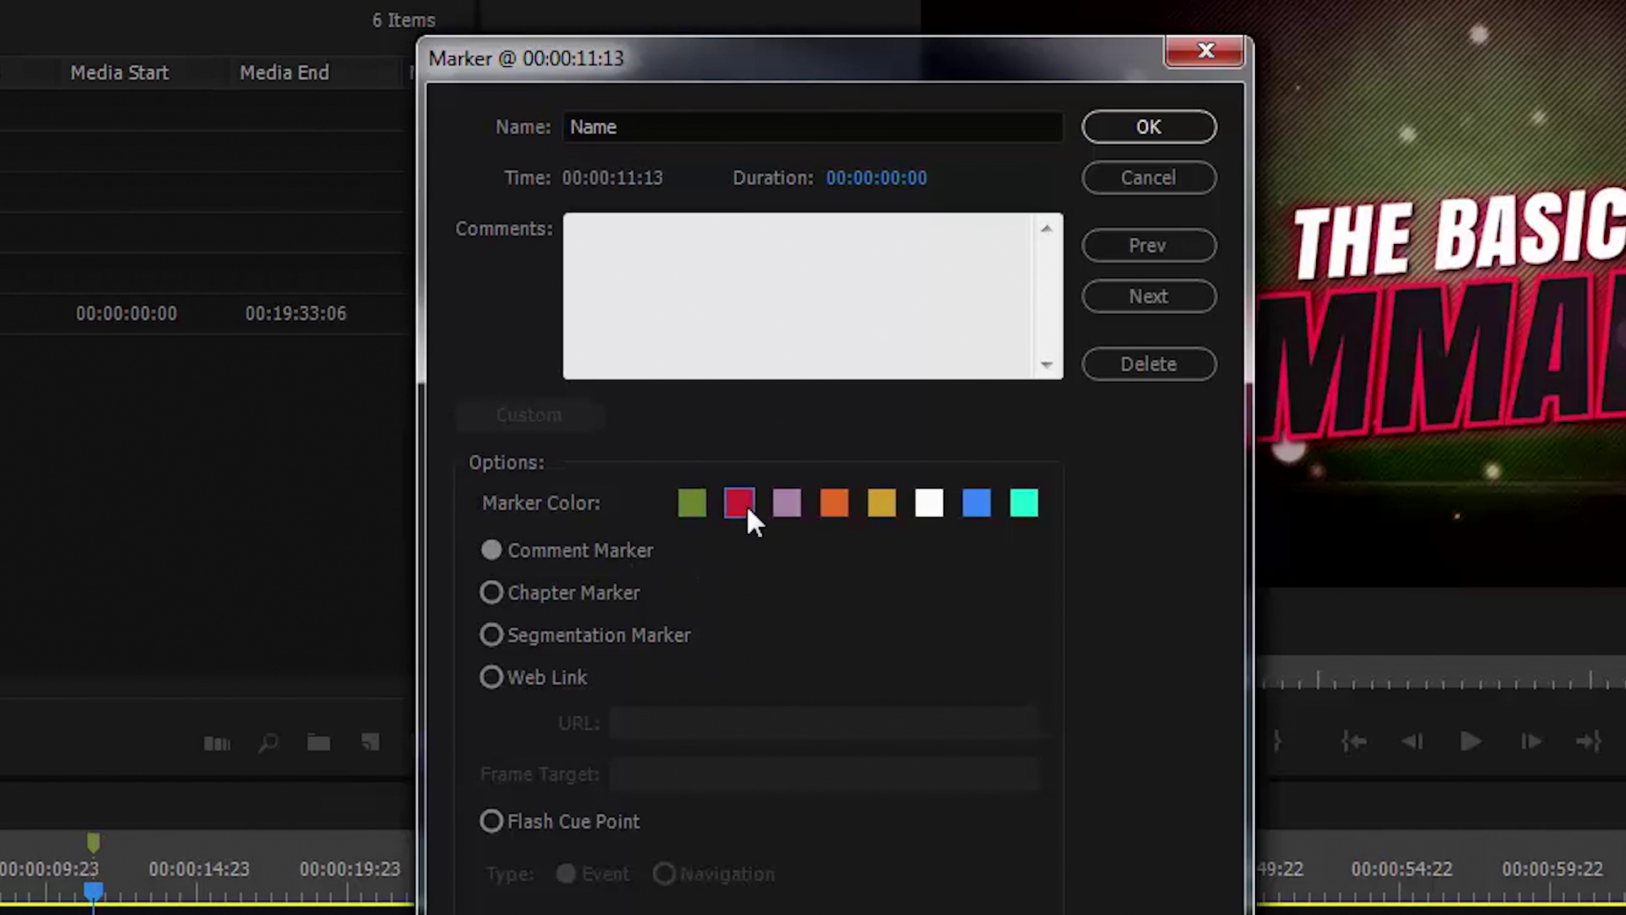
{"action": "left_click", "coordinate": [1118, 125]}
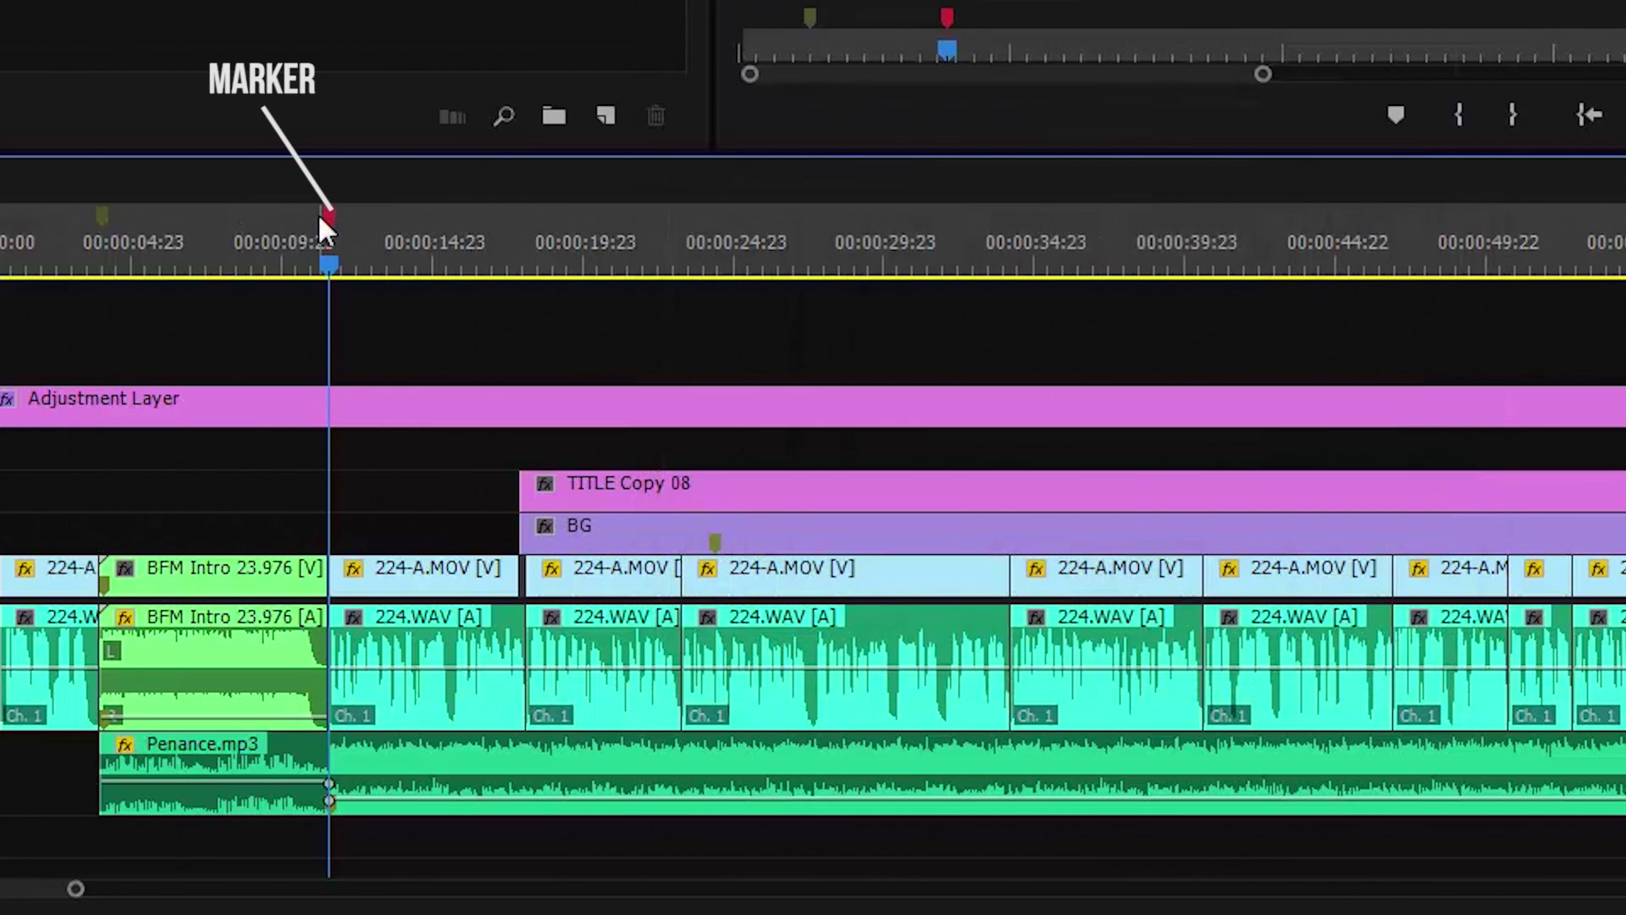
- Undo the red marker and check the marker commands without choosing any
{"action": "key", "text": "ctrl+z"}
{"action": "key", "text": "ctrl+z"}
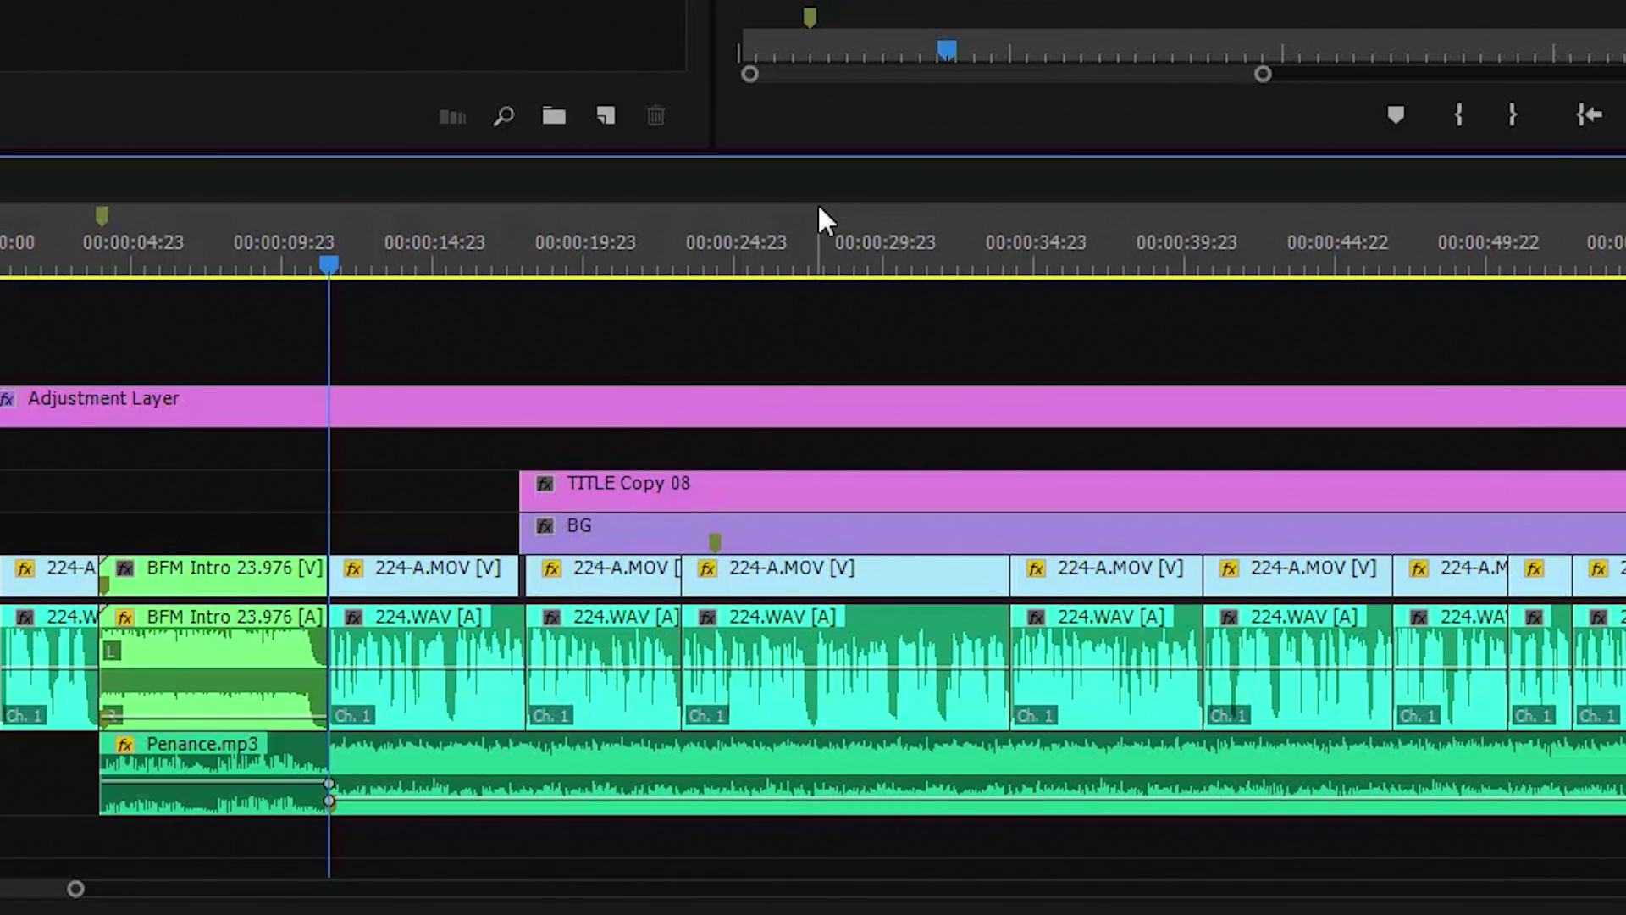
{"action": "key", "text": "alt+m"}
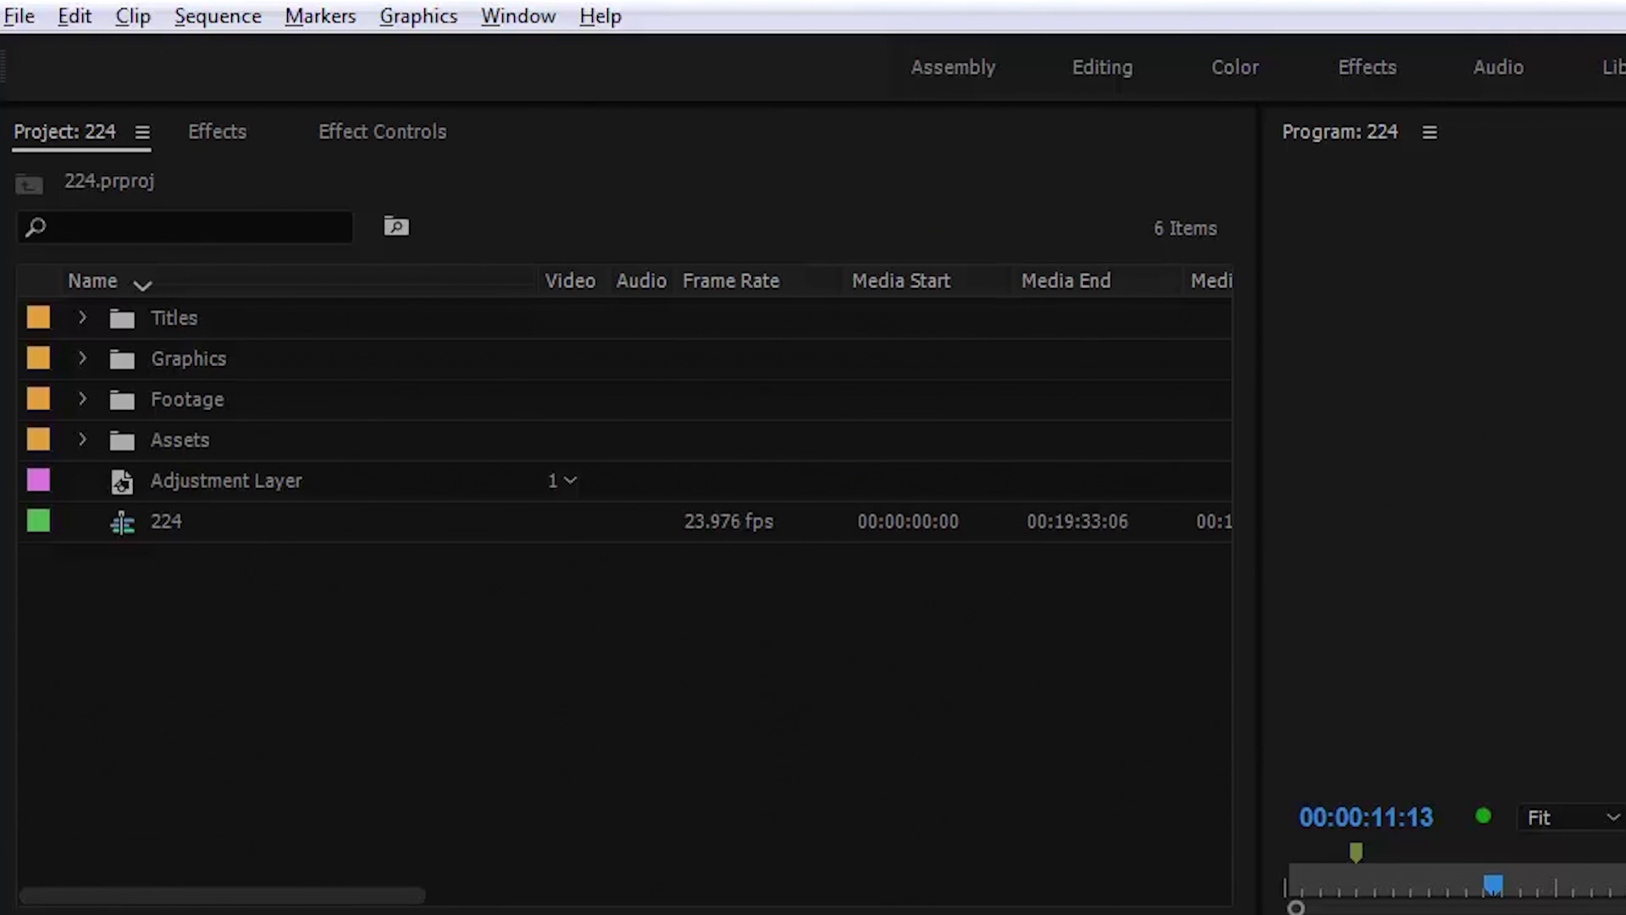
{"action": "key", "text": "alt+m"}
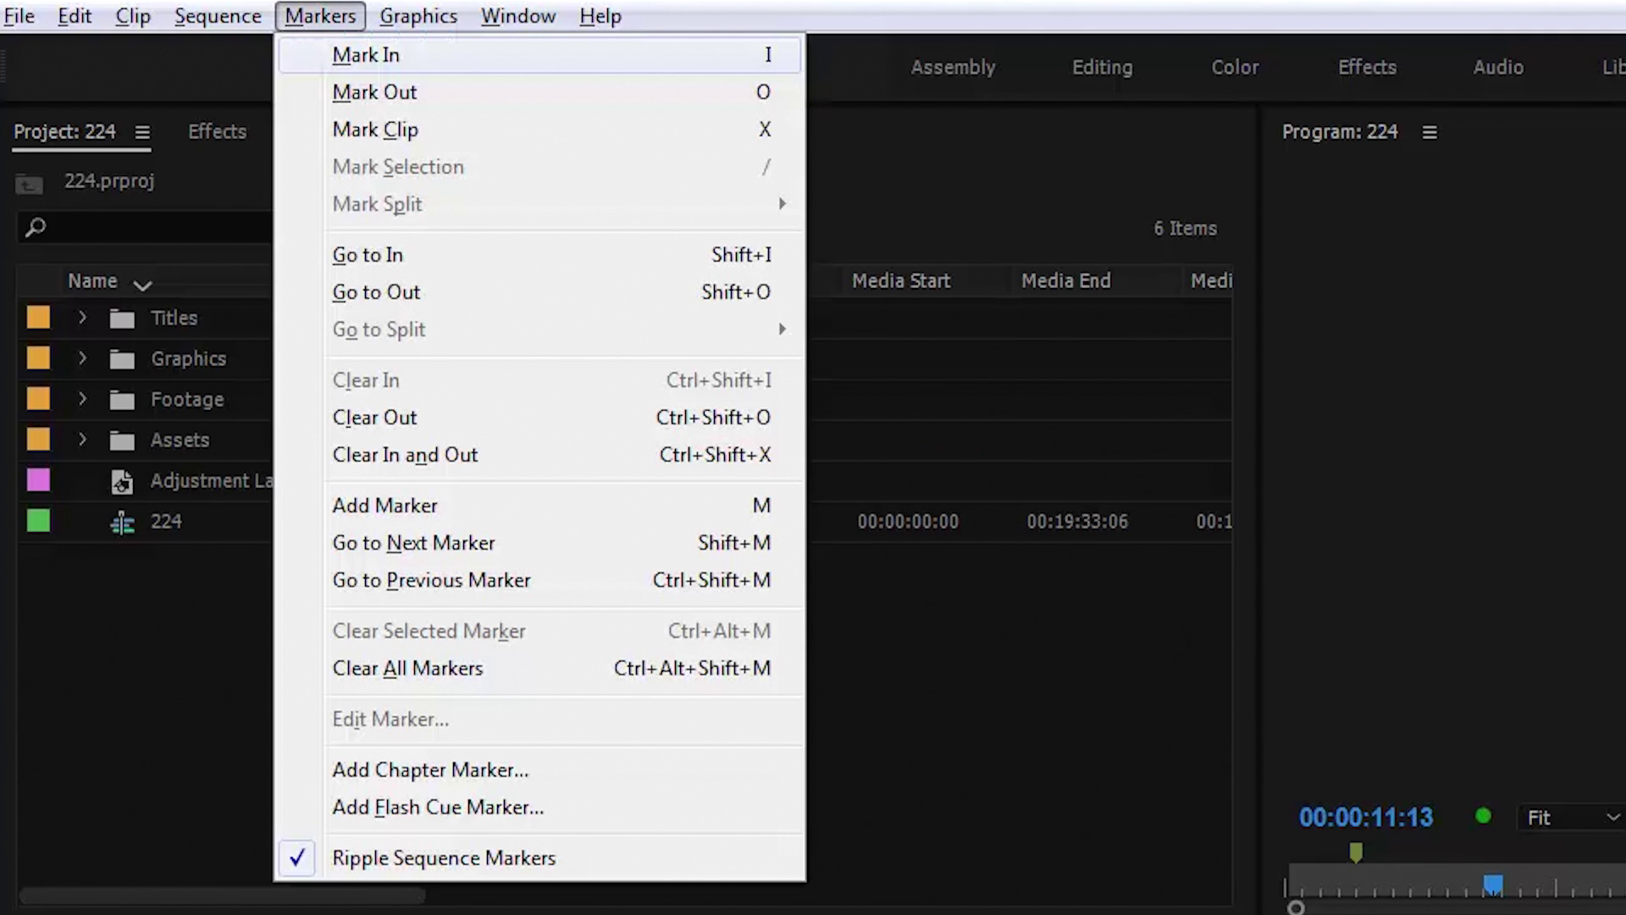
{"action": "key", "text": "Escape"}
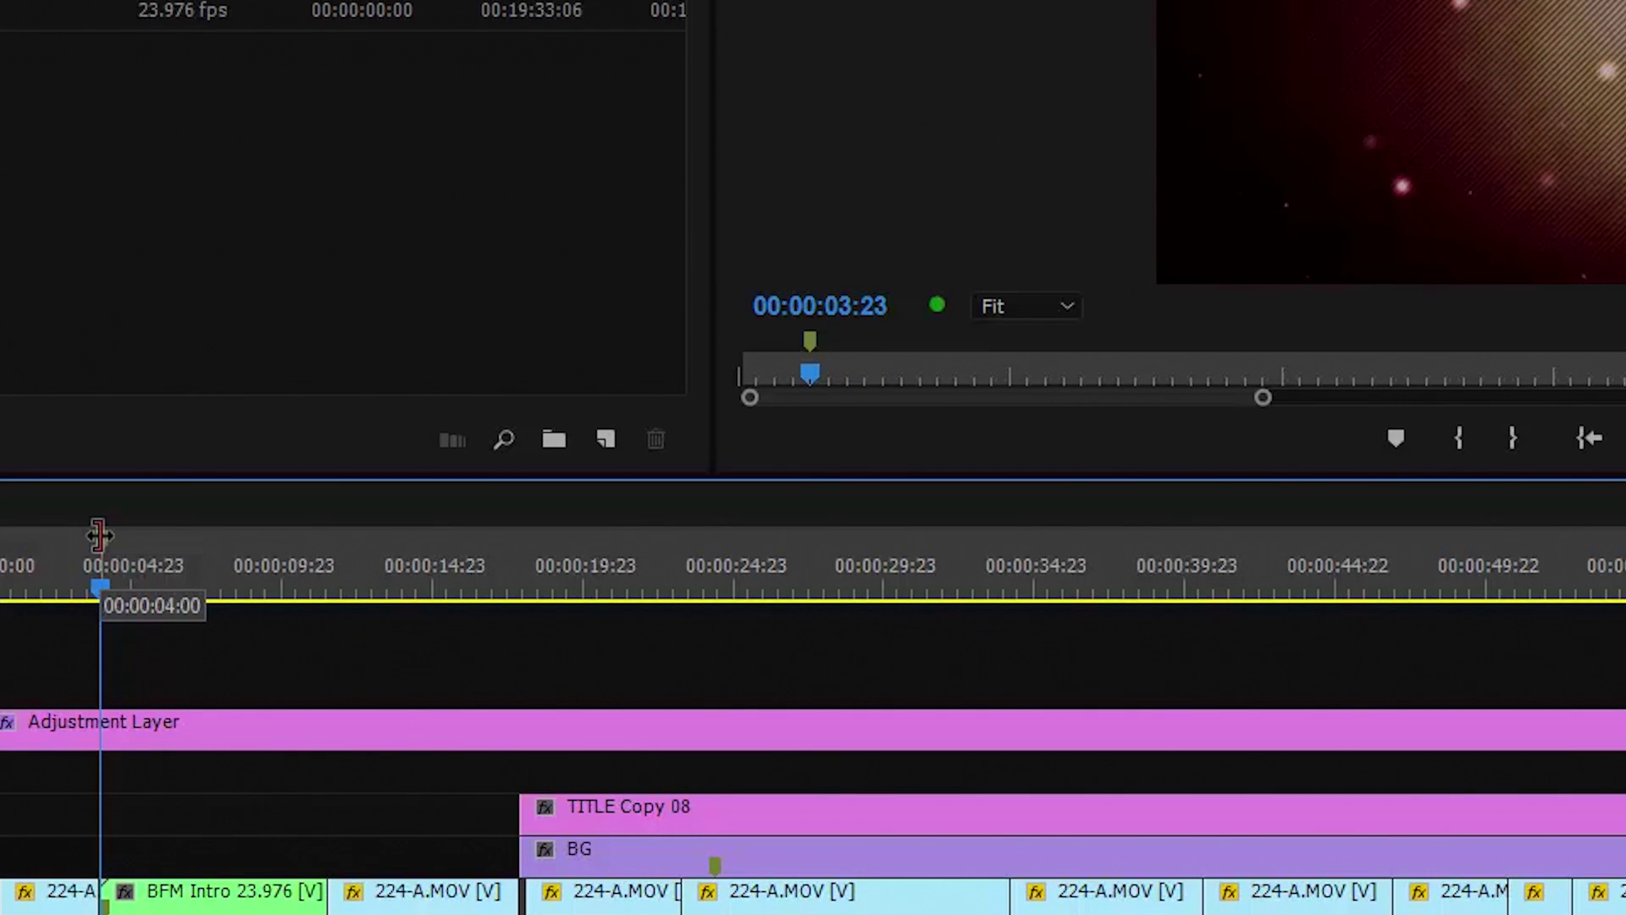
- Add a marker at 00:00:04:00 and set its duration to 00:00:06:04
{"action": "key", "text": "m"}
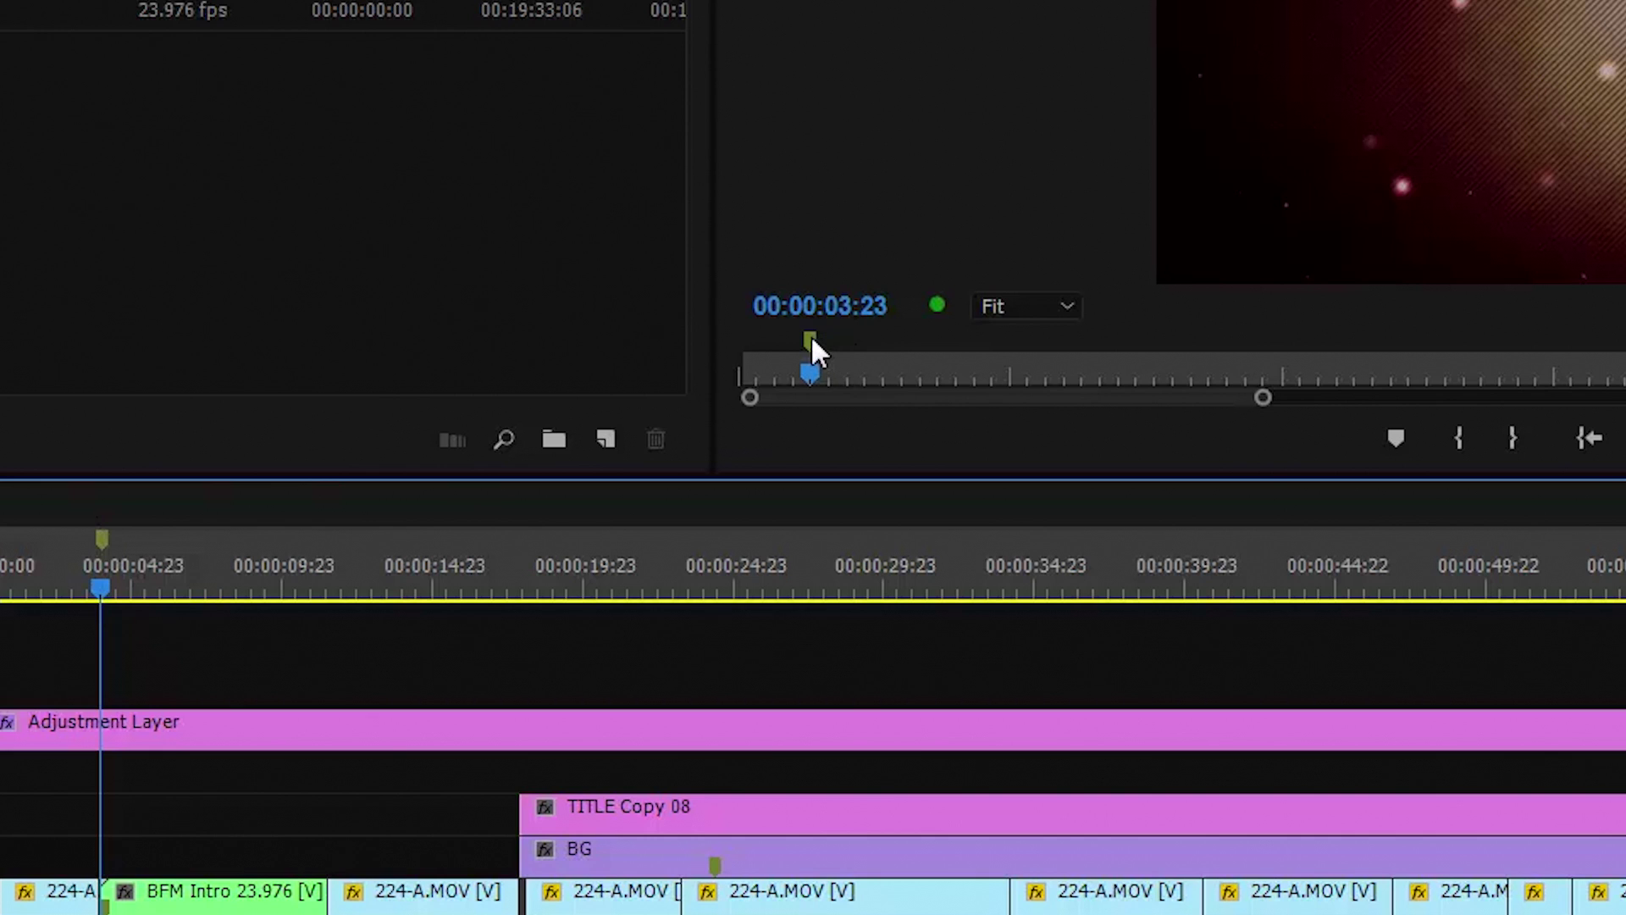
{"action": "double_click", "coordinate": [100, 539]}
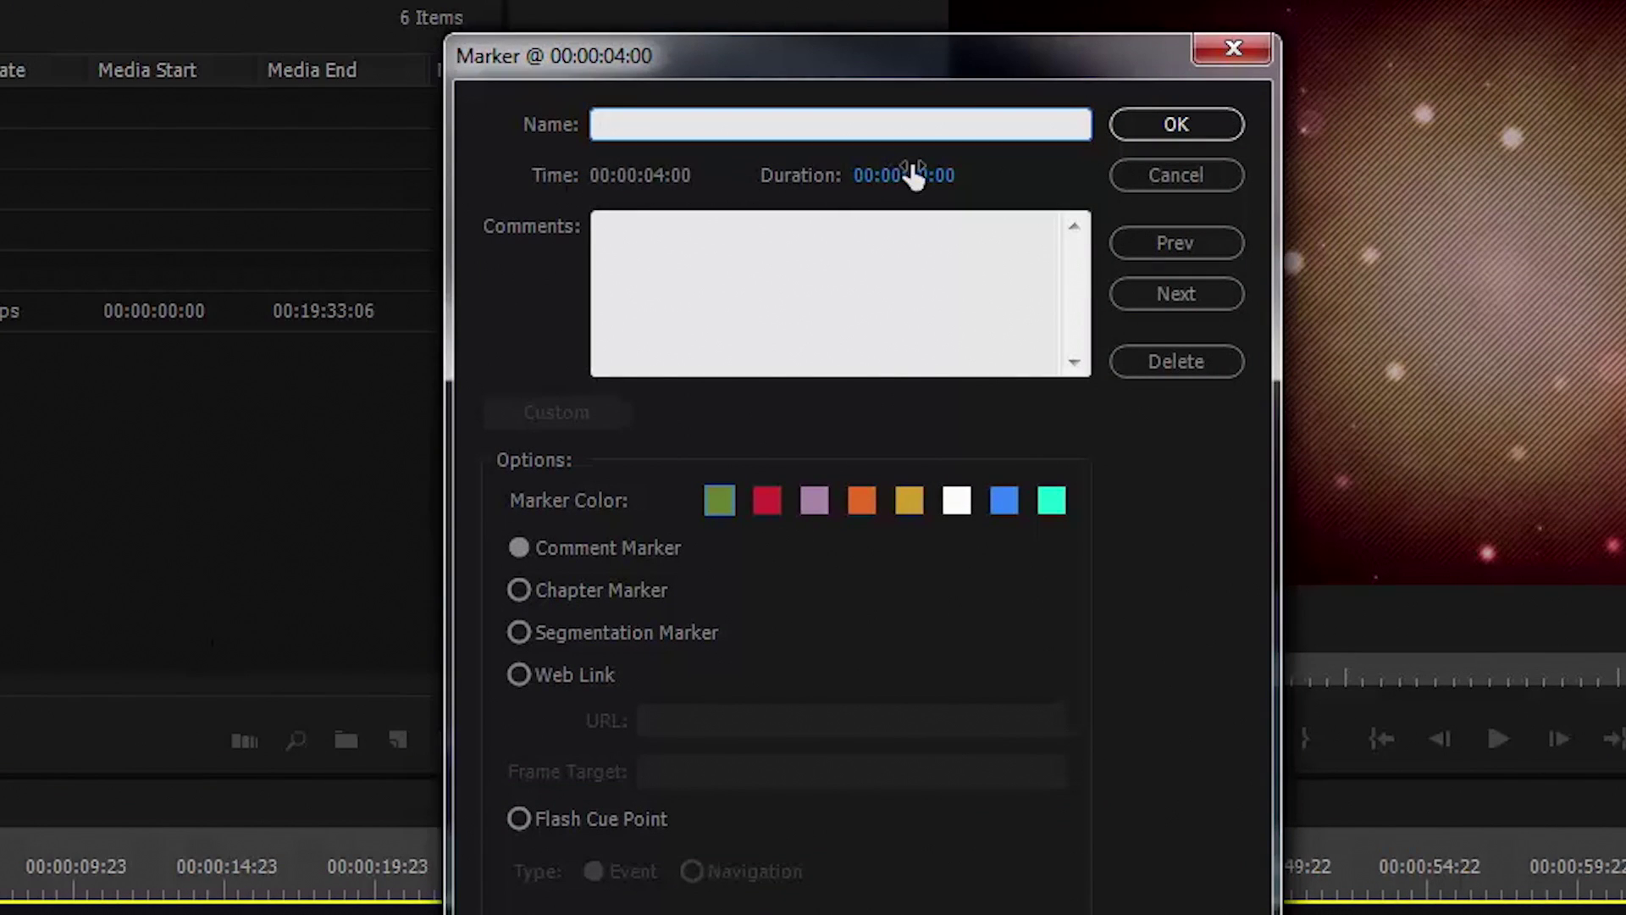
{"action": "left_click_drag", "start_coordinate": [890, 182], "coordinate": [1144, 175]}
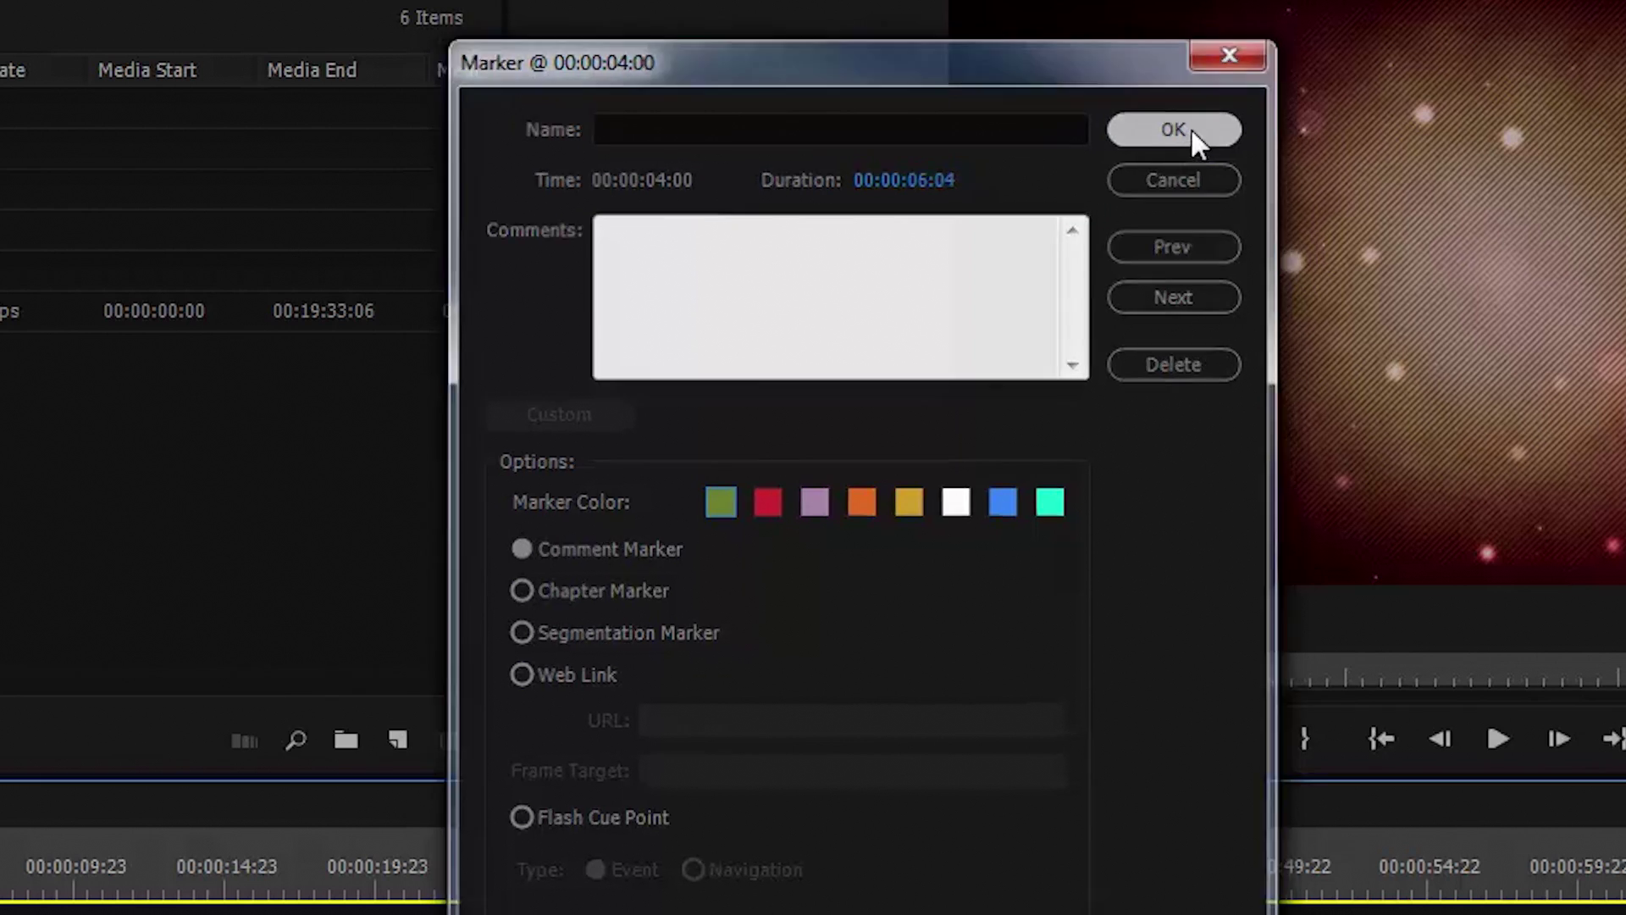
{"action": "left_click", "coordinate": [1191, 126]}
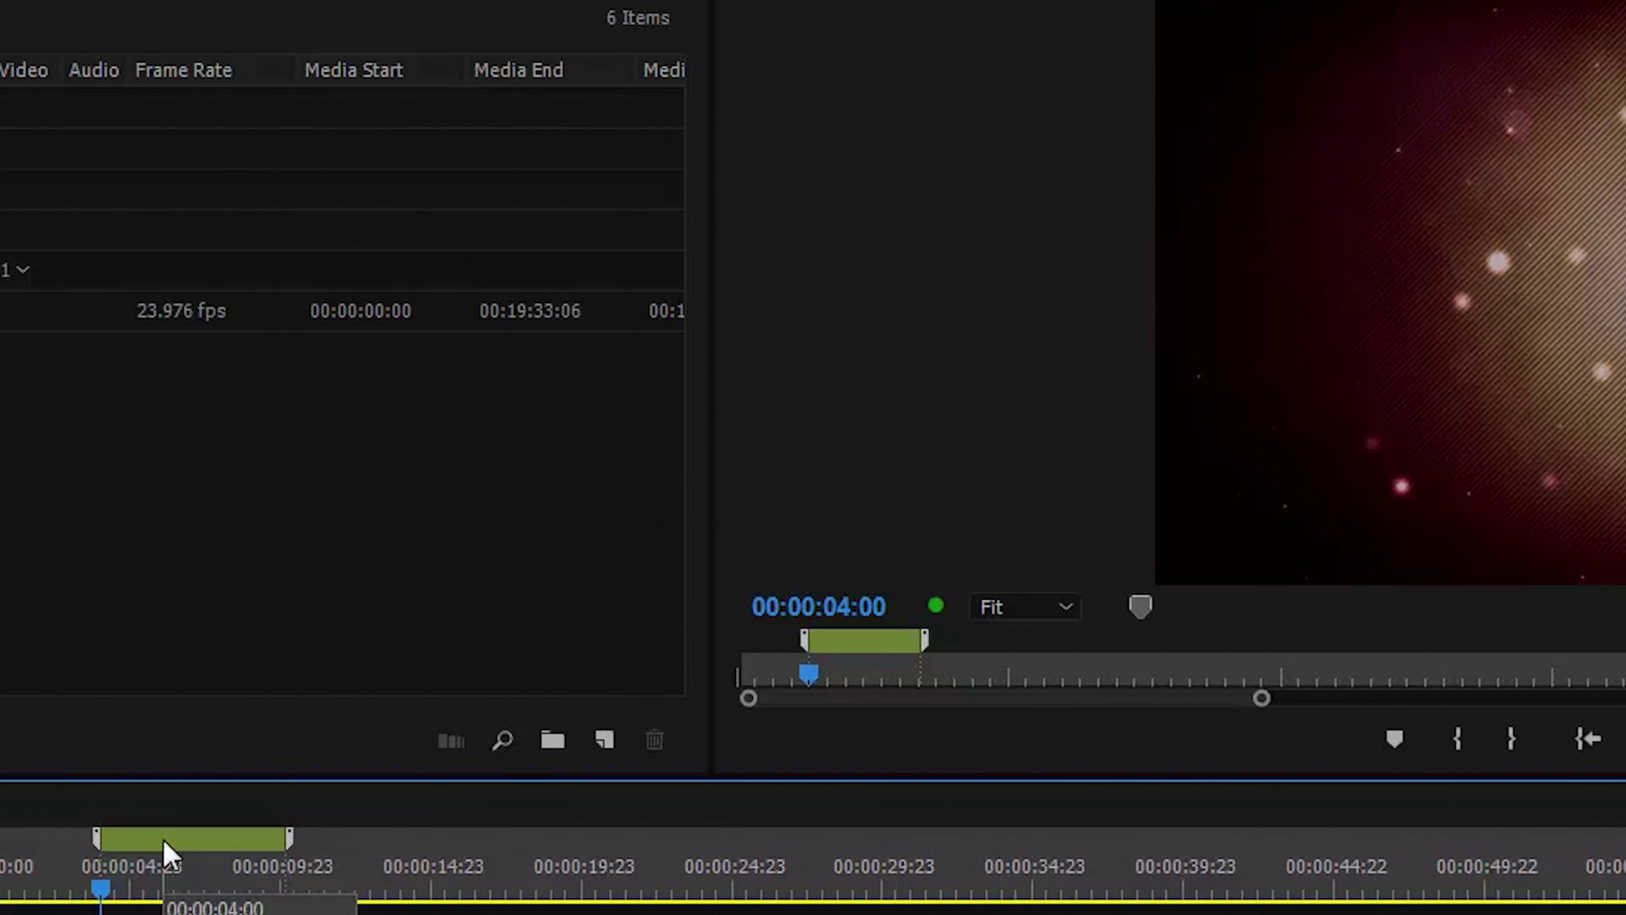
- Name the span marker 'Name of Marker' and make it orange
{"action": "double_click", "coordinate": [164, 841]}
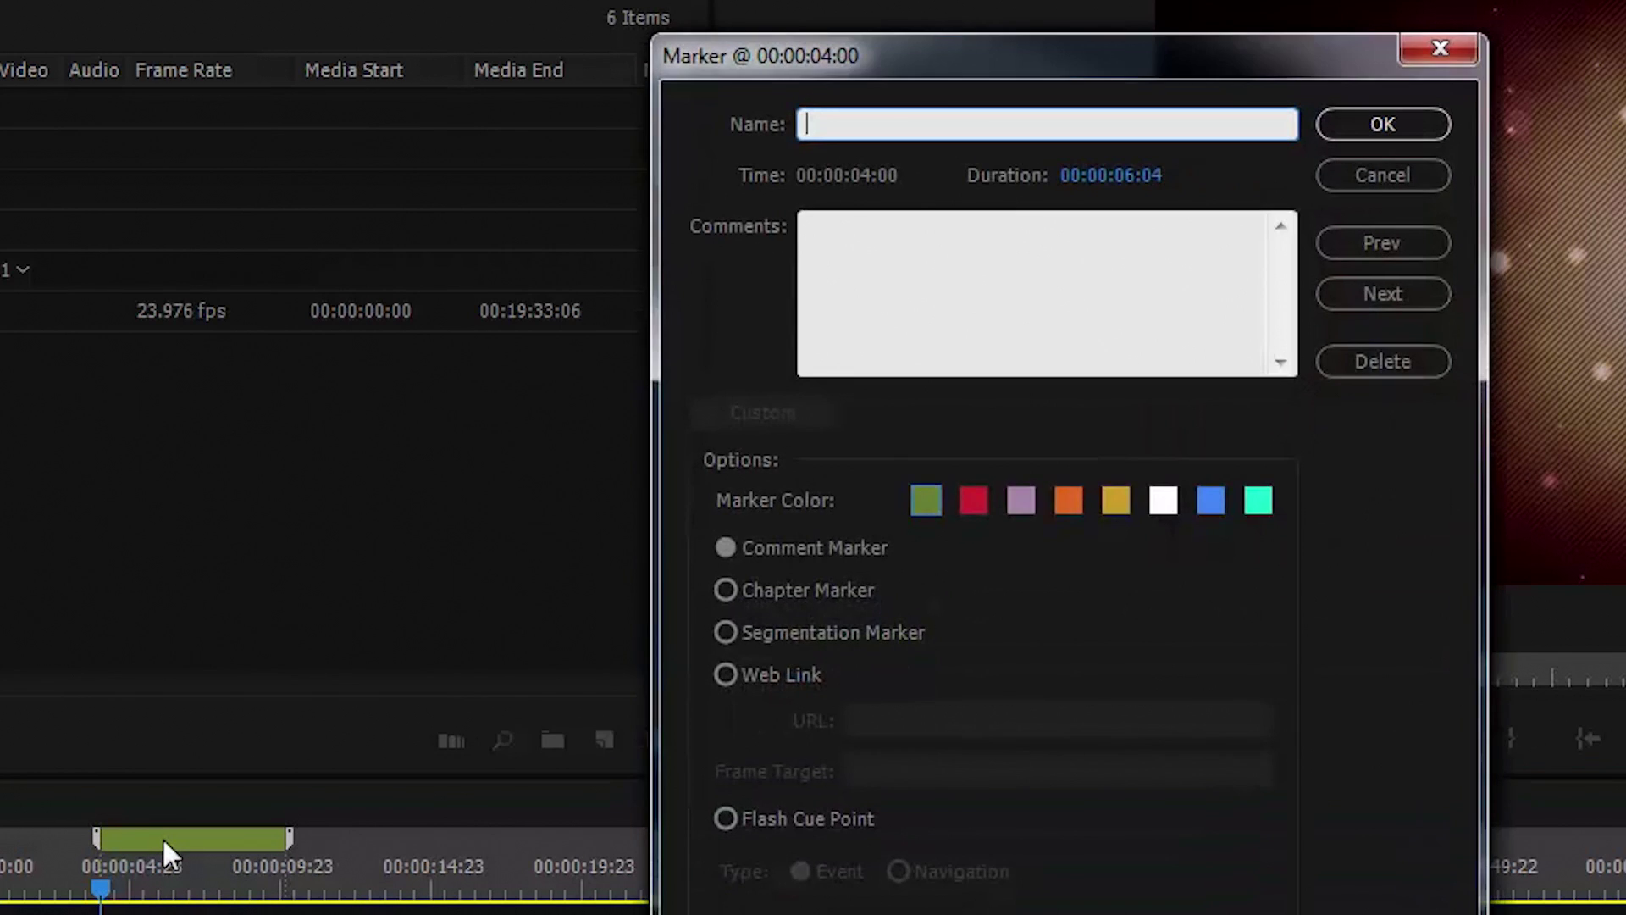
{"action": "type", "text": "Name of Marker"}
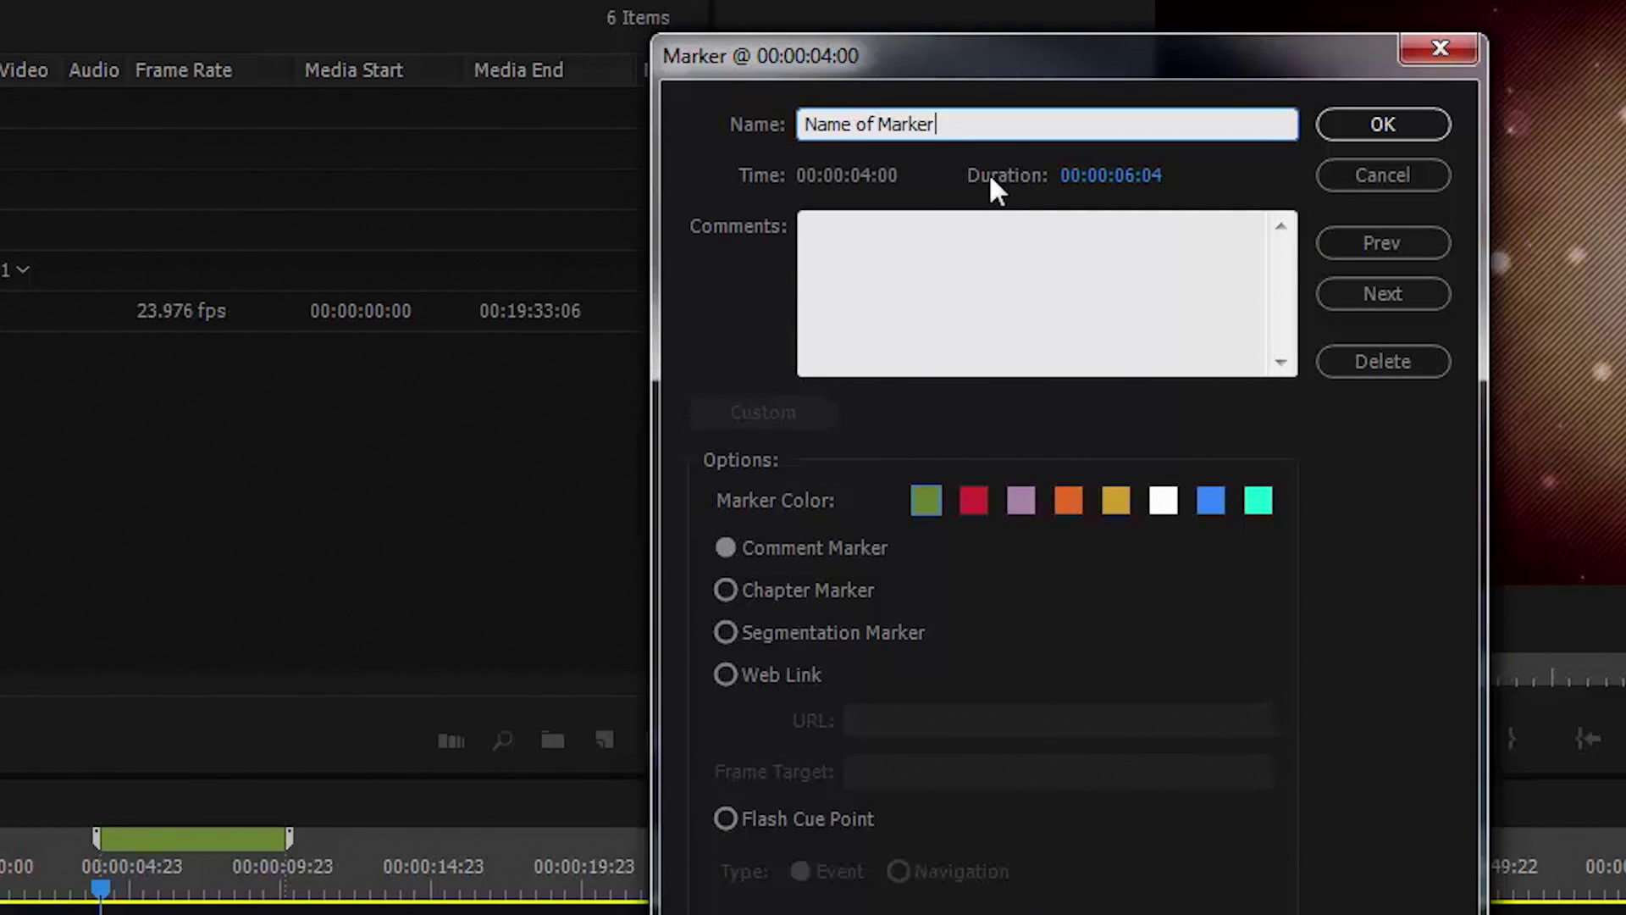
{"action": "left_click", "coordinate": [1070, 499]}
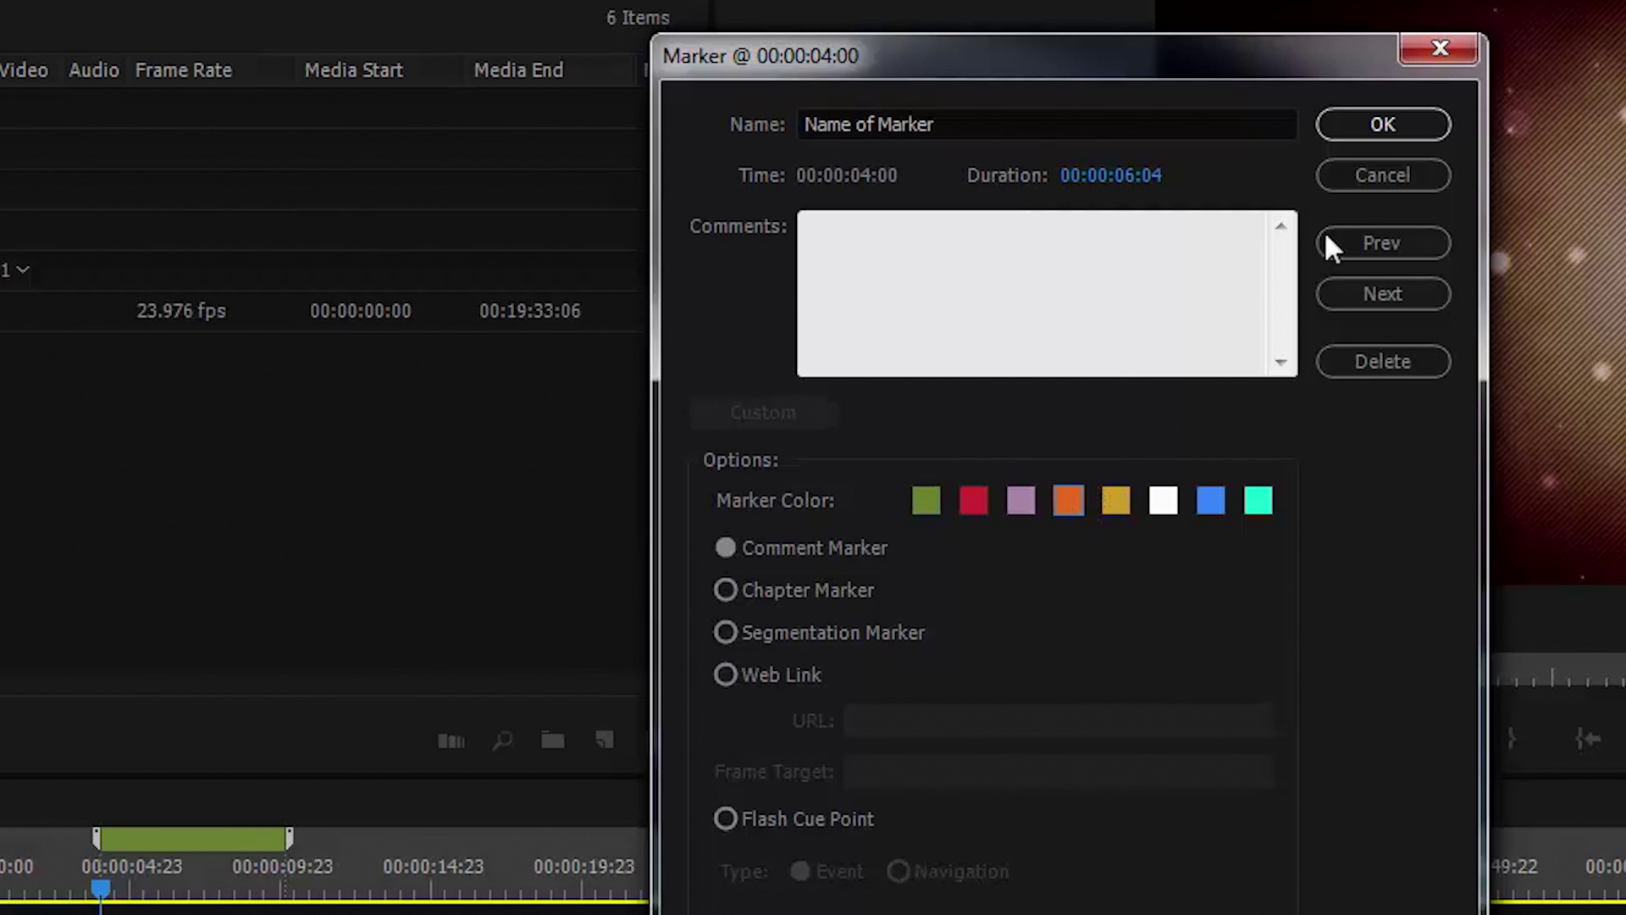
{"action": "left_click", "coordinate": [1399, 138]}
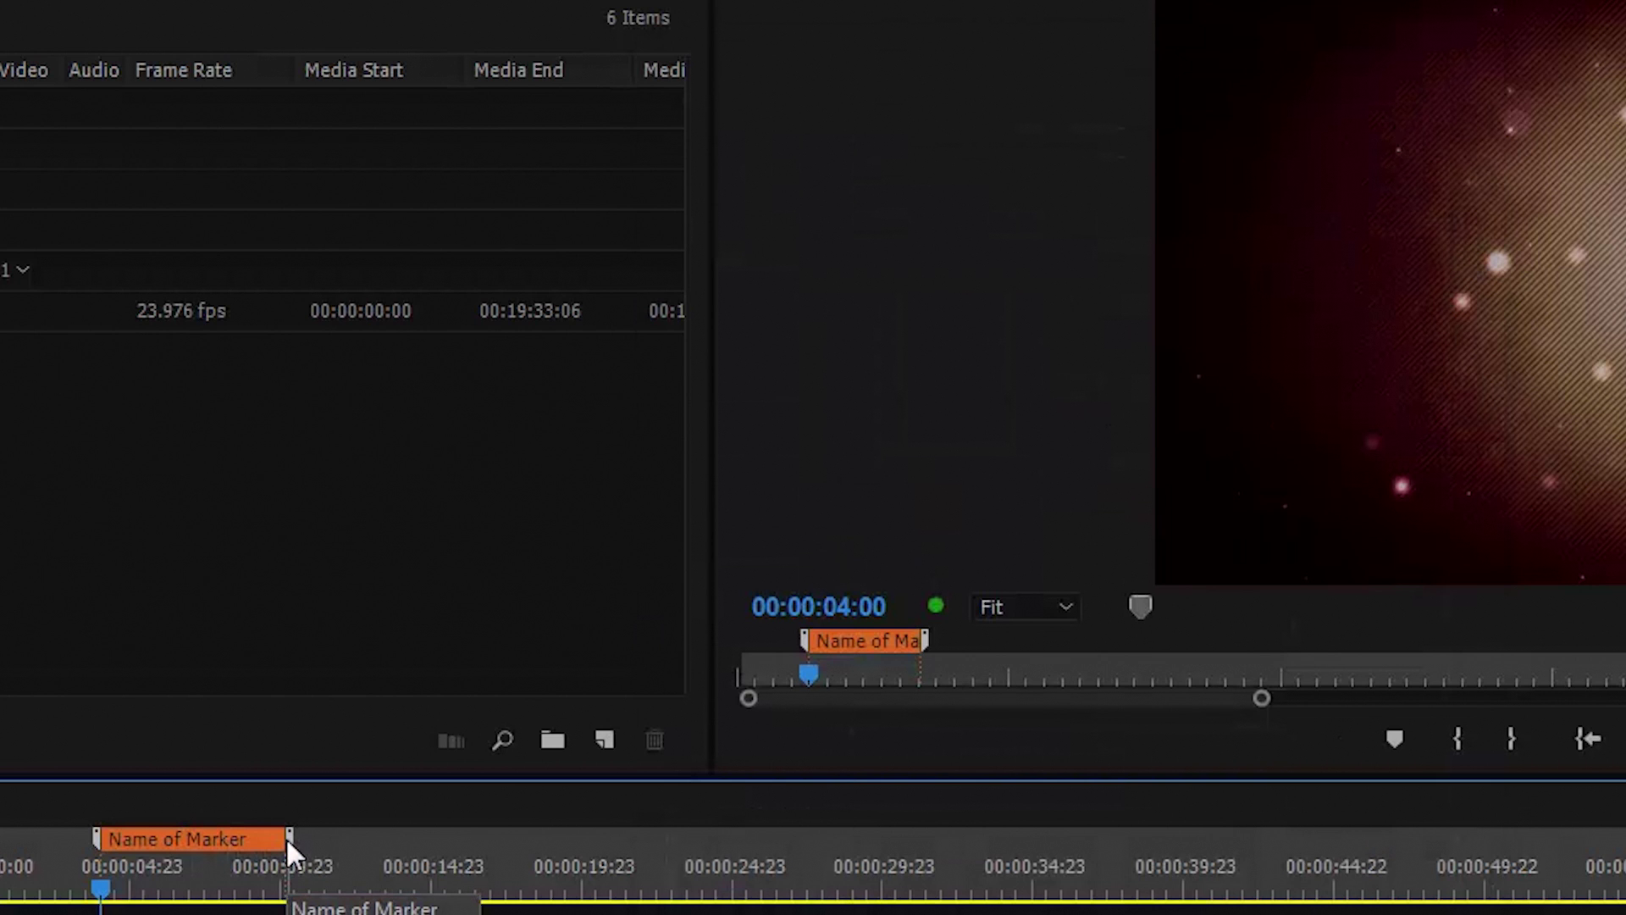
- Lengthen the span marker to end near 00:00:11:14, checking its end and start
{"action": "left_click_drag", "start_coordinate": [286, 836], "coordinate": [335, 831]}
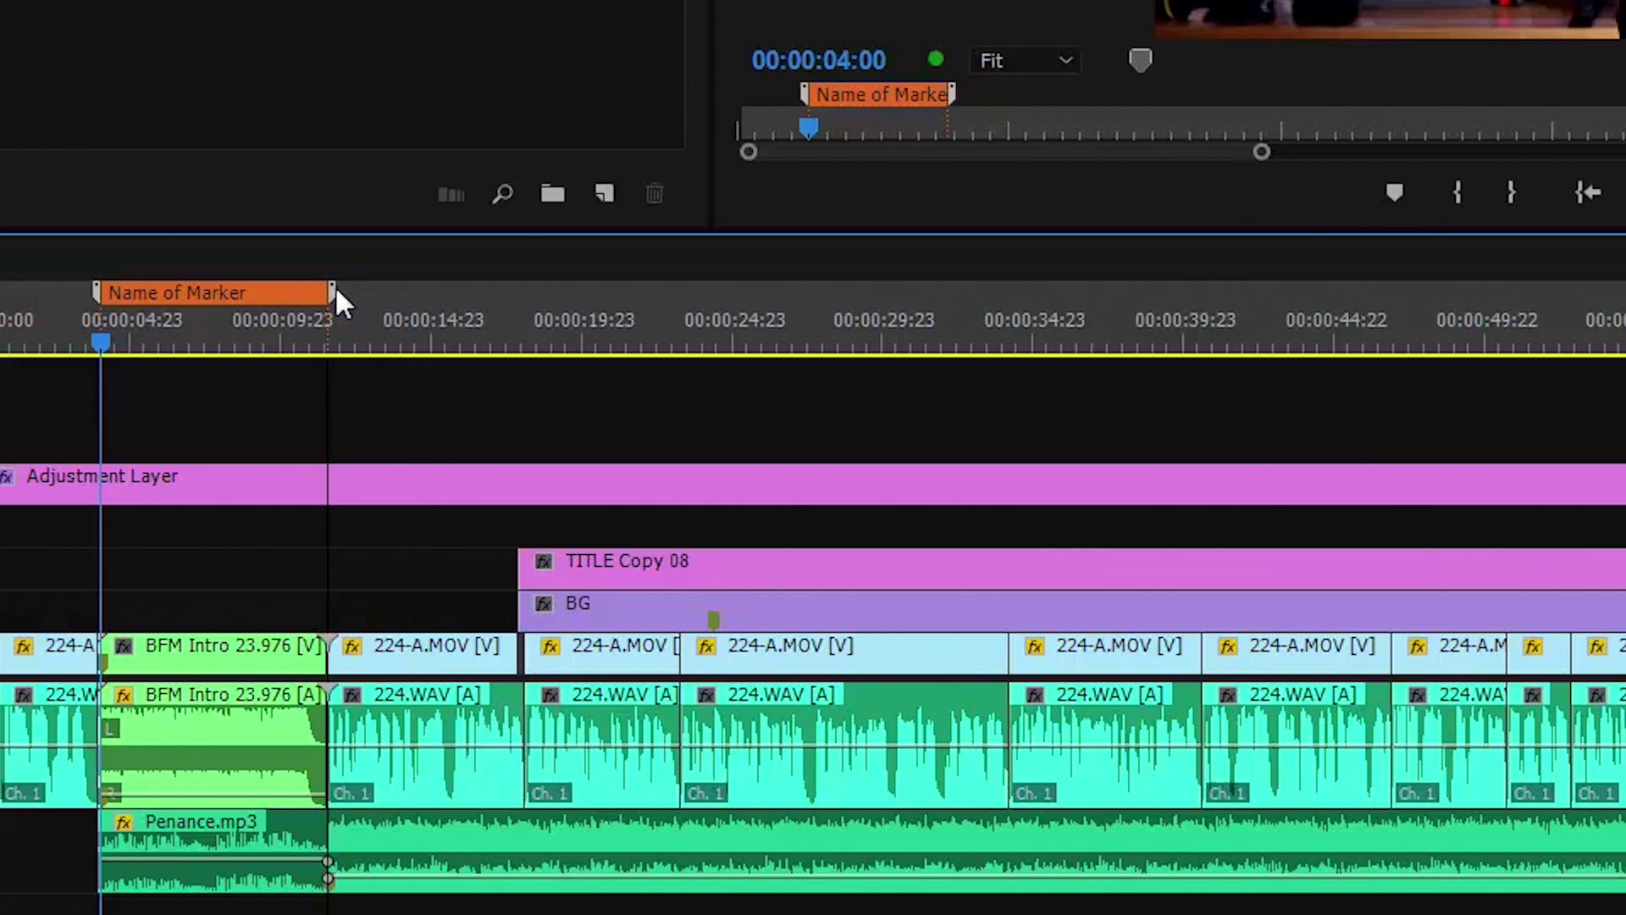
{"action": "left_click", "coordinate": [335, 832]}
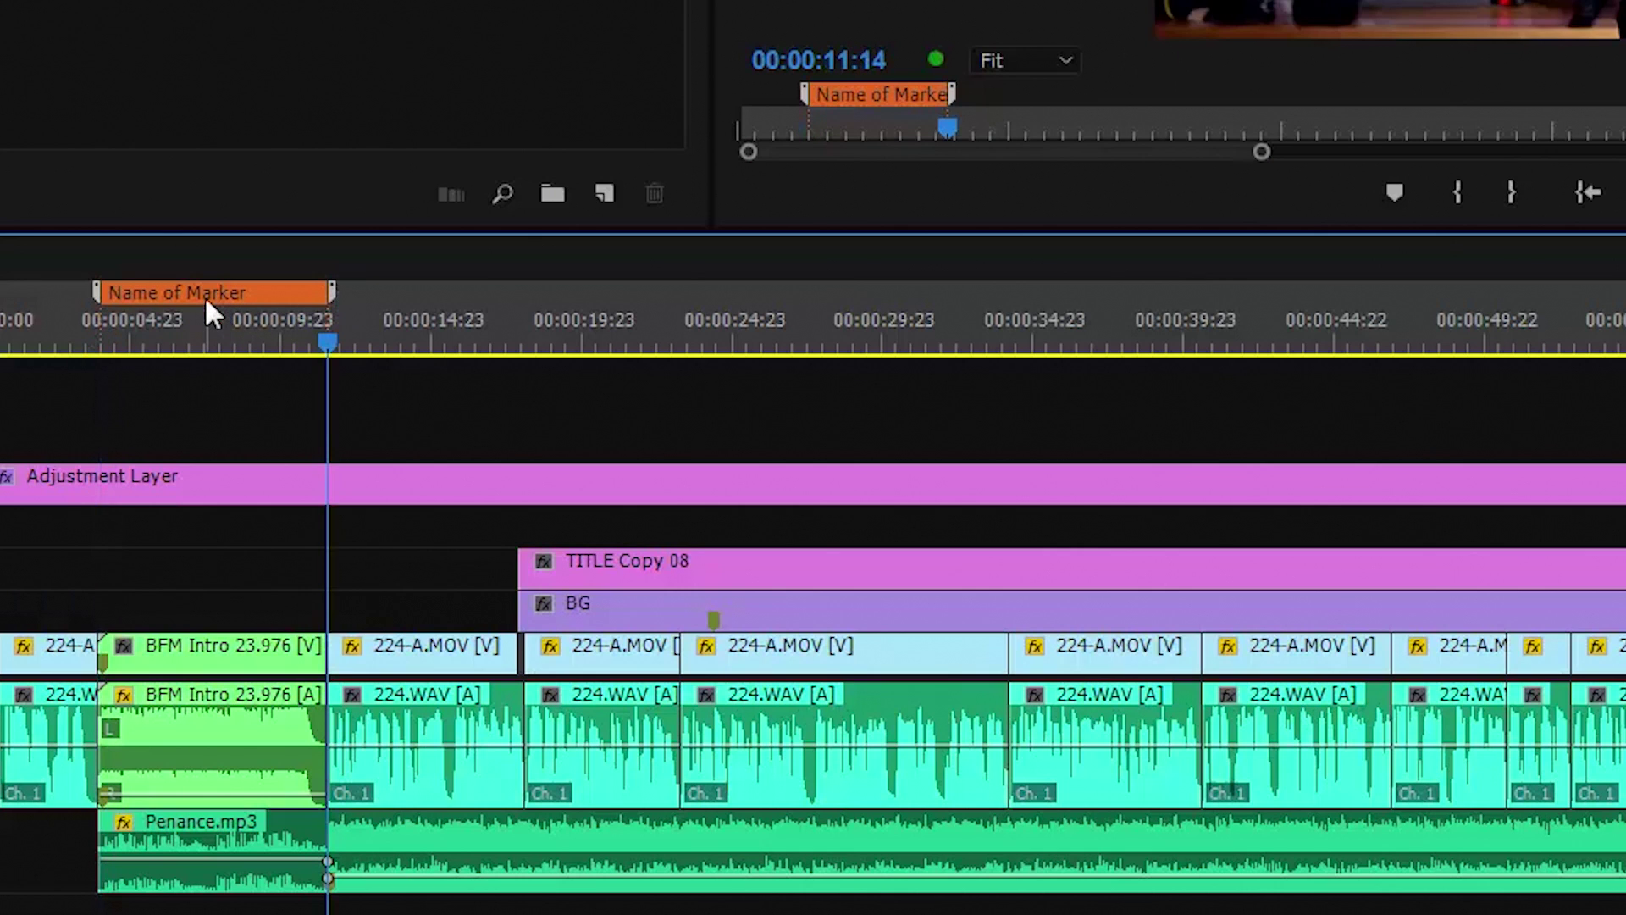
{"action": "left_click", "coordinate": [191, 292]}
- Rename the span marker to 'Change Bumper', keeping it orange
{"action": "double_click", "coordinate": [241, 528]}
{"action": "left_click_drag", "start_coordinate": [1028, 171], "coordinate": [758, 178]}
{"action": "type", "text": "Change Bumper"}
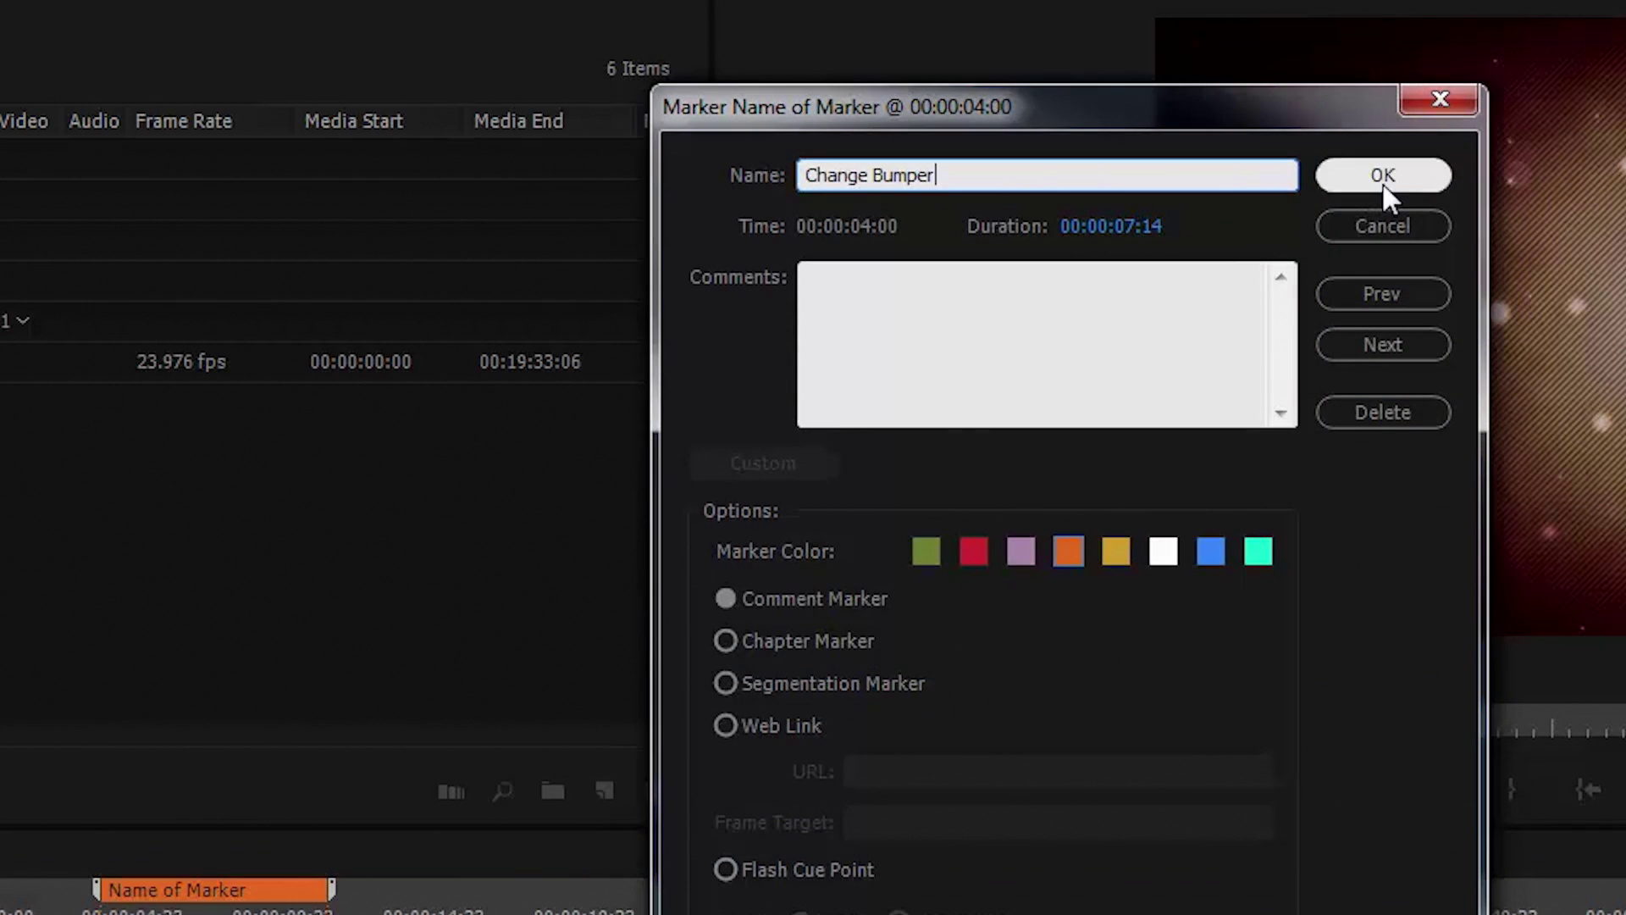
{"action": "left_click", "coordinate": [1381, 181]}
- Clear the Change Bumper marker and add a span marker from 00:00:04:00 to the end of BFM Intro
{"action": "right_click", "coordinate": [219, 903]}
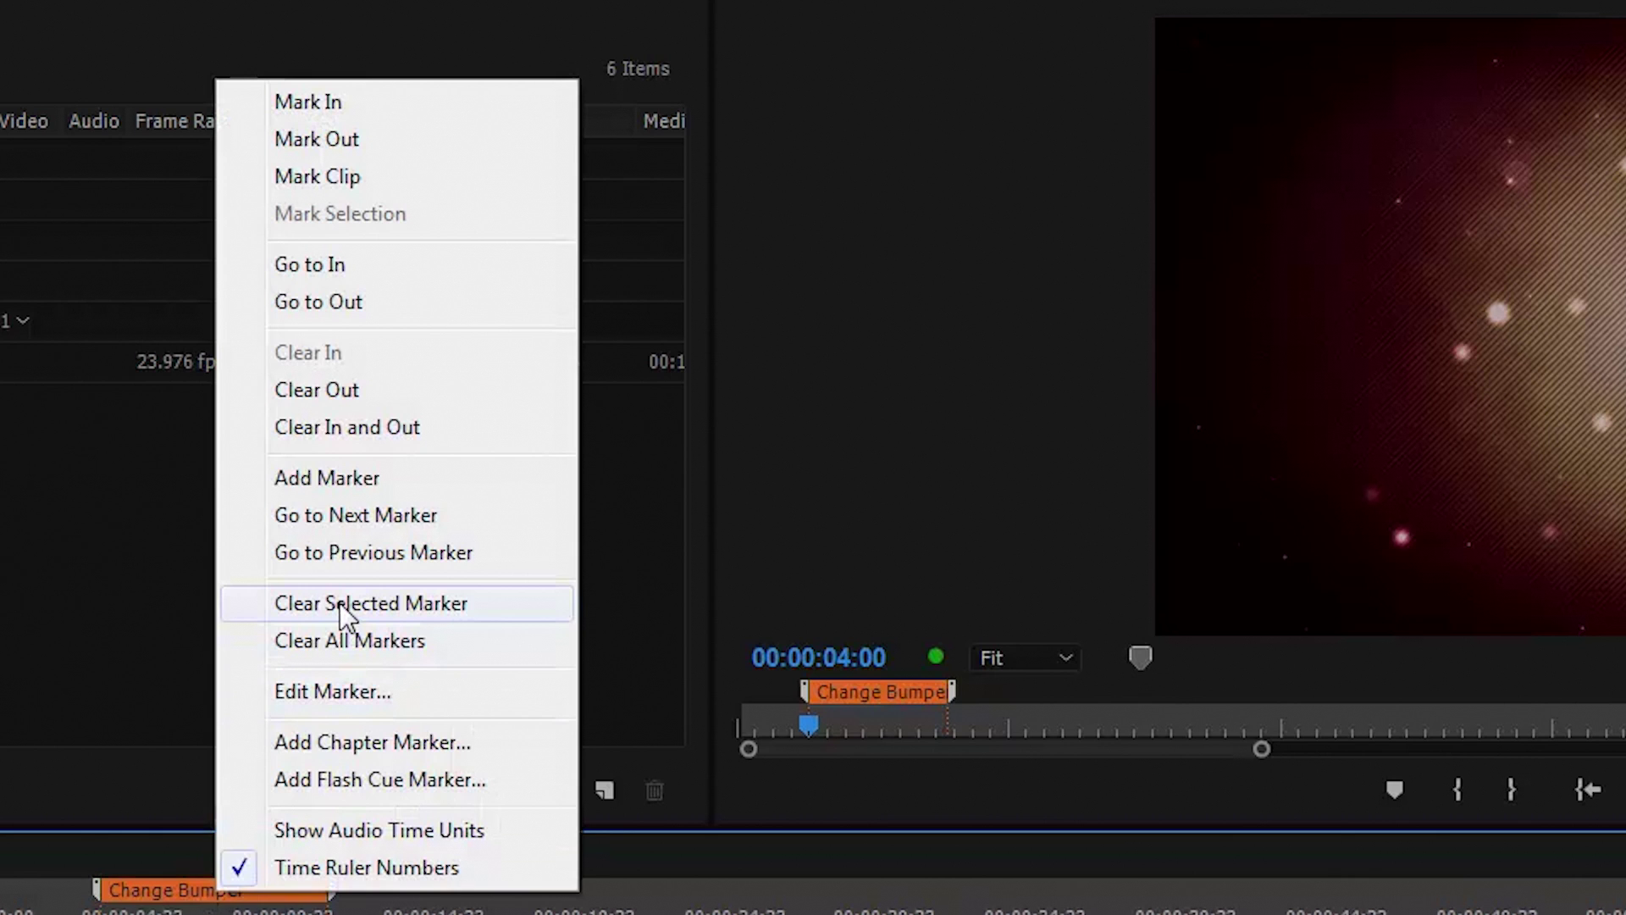
{"action": "left_click", "coordinate": [339, 603]}
{"action": "key", "text": "m"}
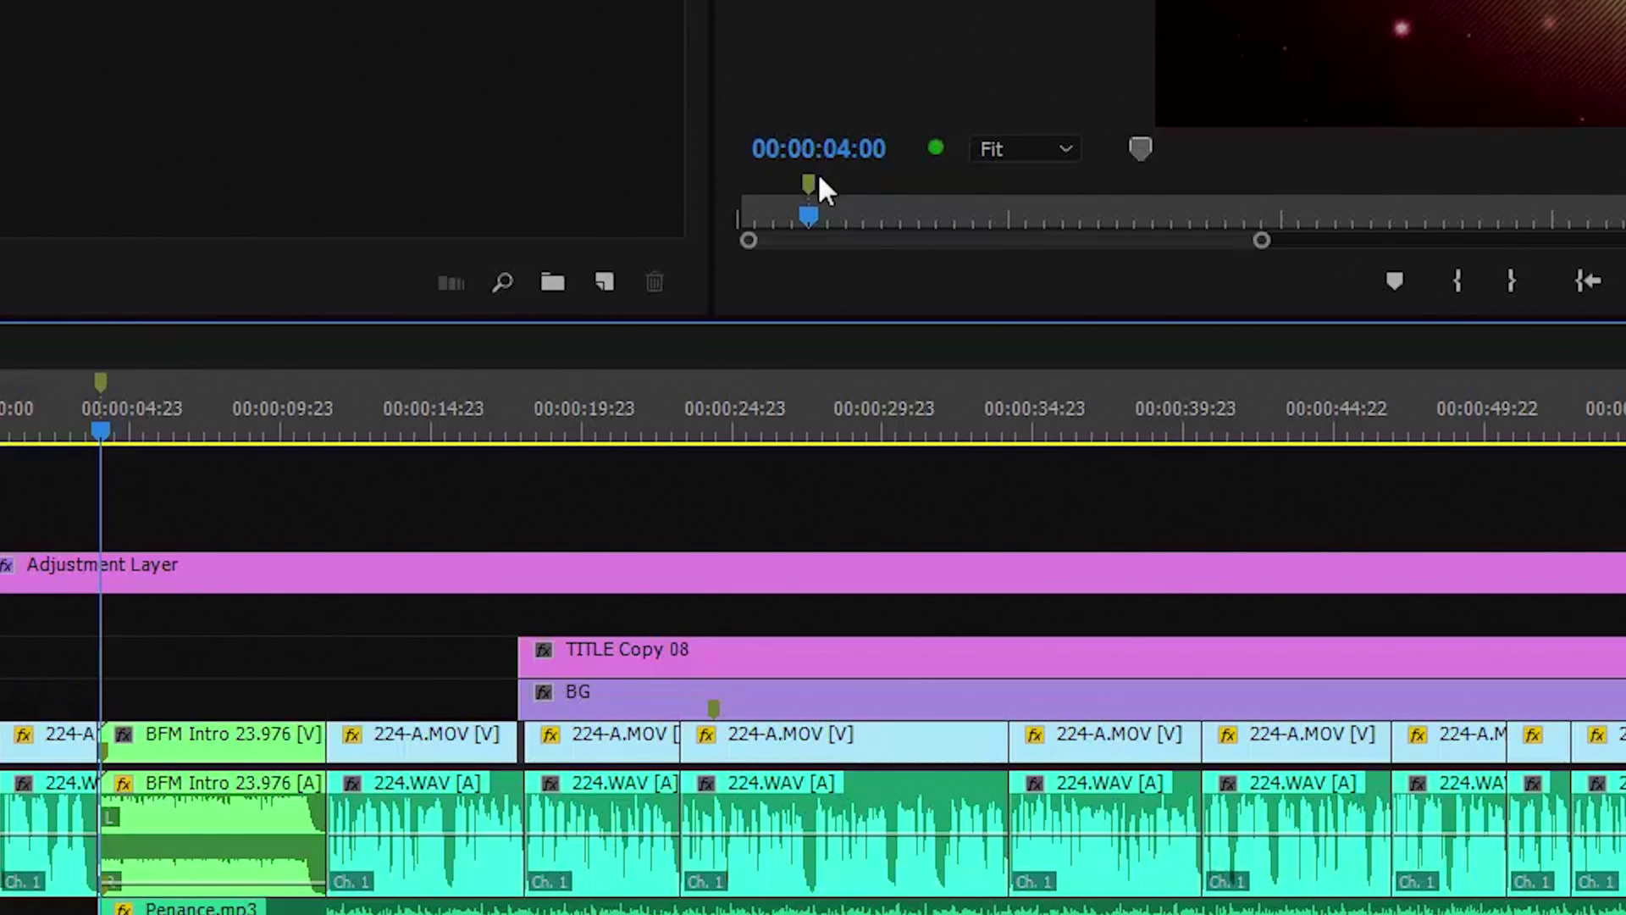
{"action": "left_click_drag", "start_coordinate": [809, 180], "coordinate": [826, 176]}
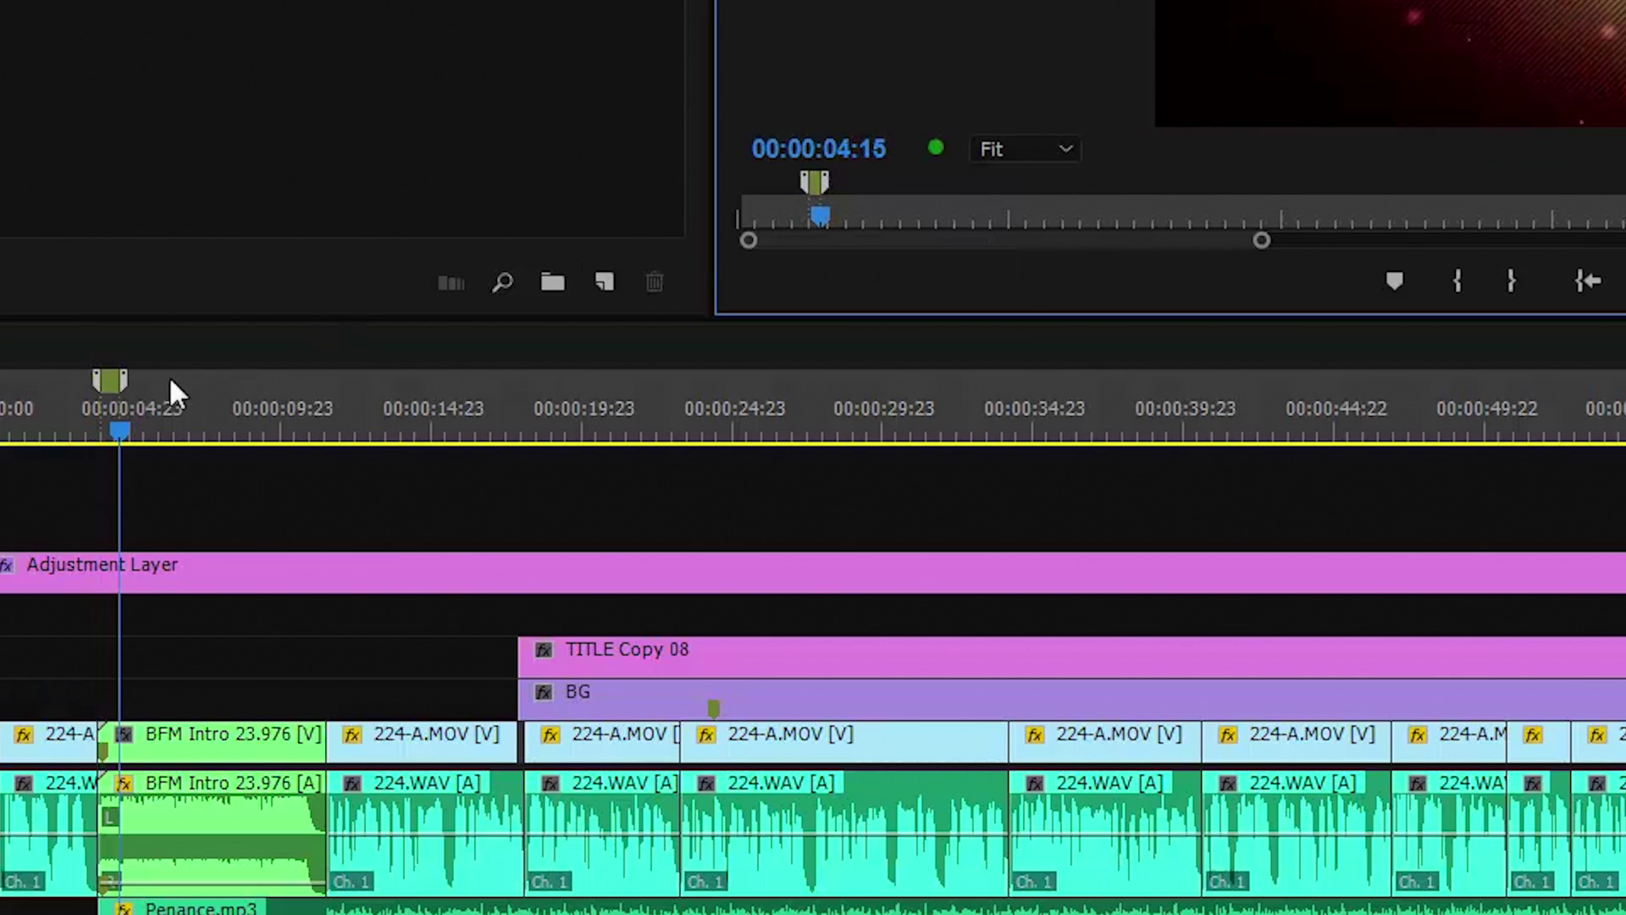
{"action": "left_click_drag", "start_coordinate": [124, 384], "coordinate": [330, 396]}
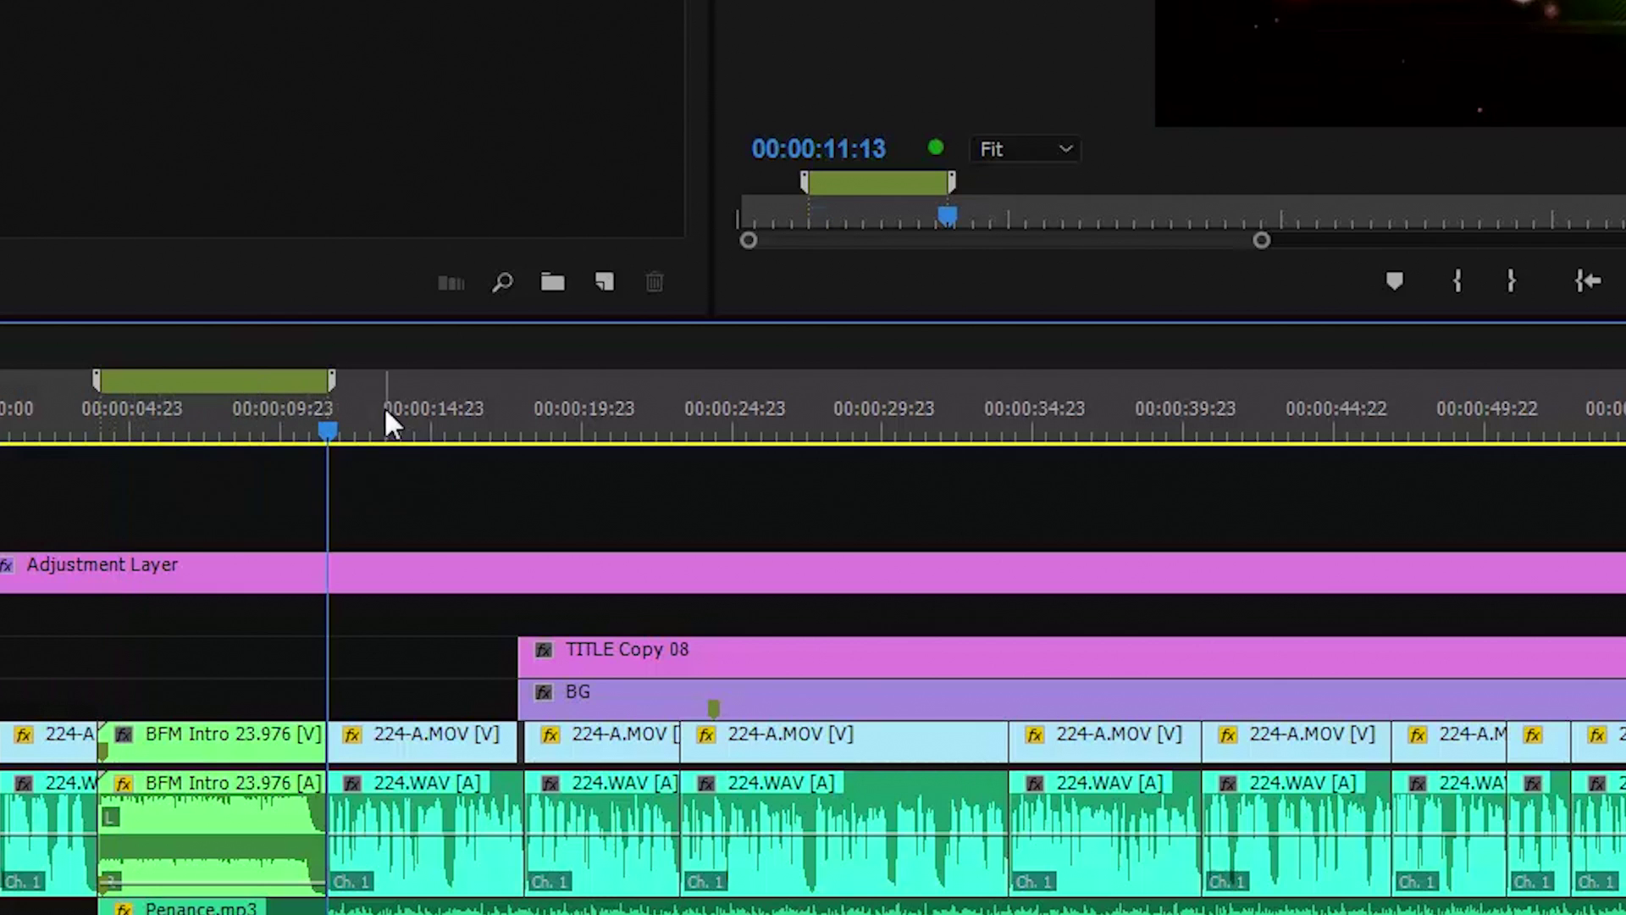
- Add a second span marker from 00:00:17:22 at TITLE Copy 08 across the rest of the timeline
{"action": "left_click", "coordinate": [421, 424]}
{"action": "left_click_drag", "start_coordinate": [445, 410], "coordinate": [512, 419]}
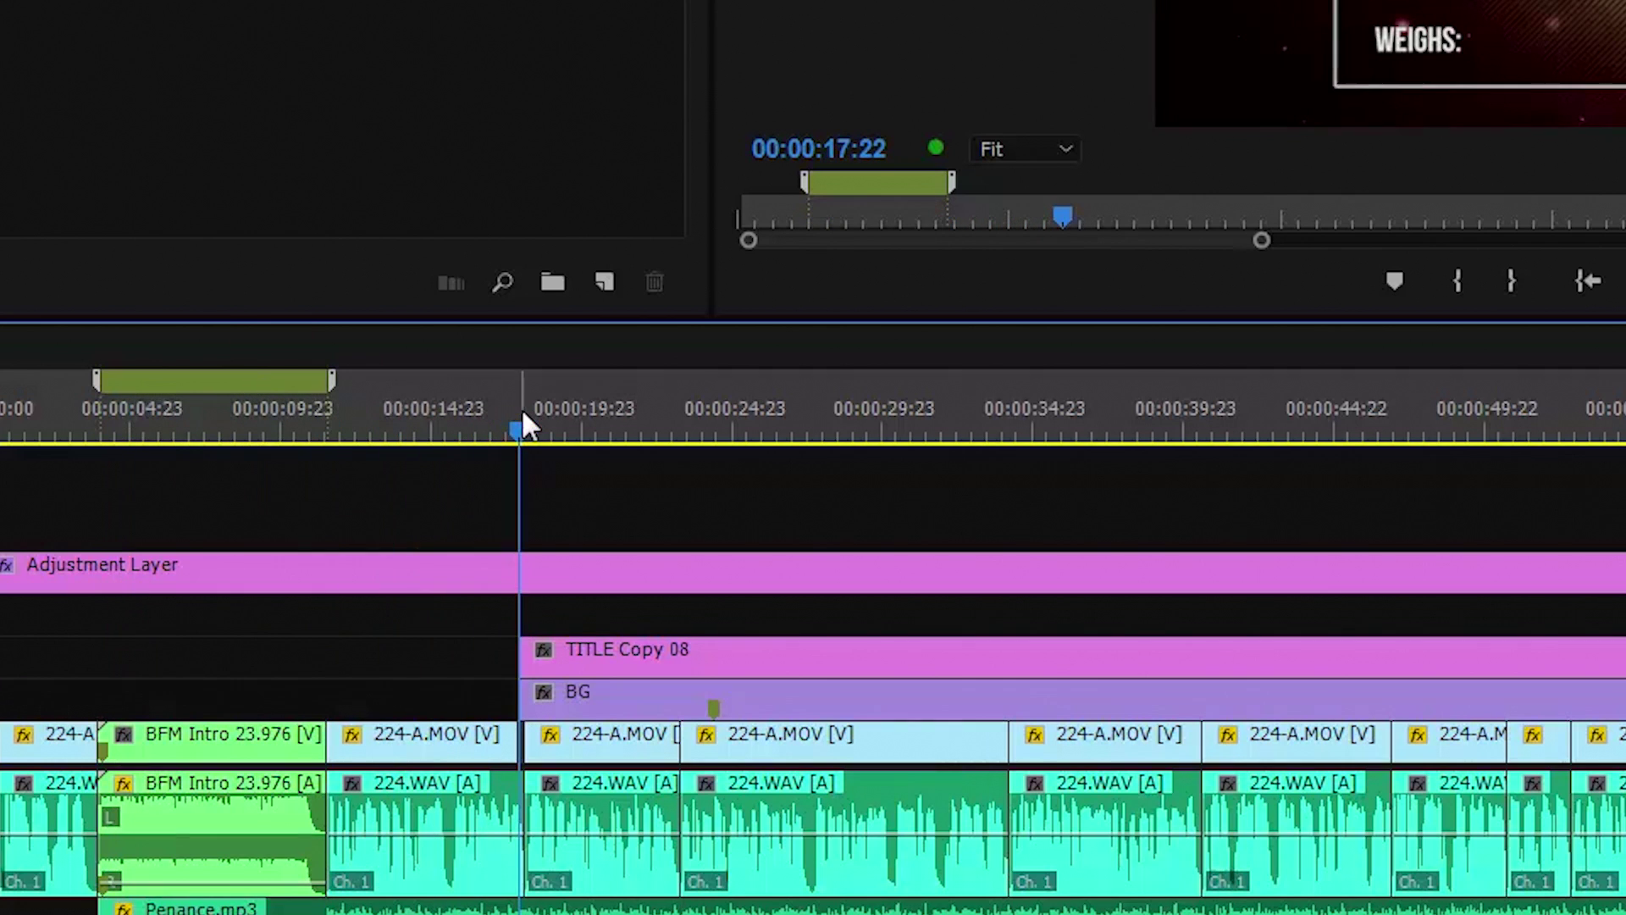
{"action": "key", "text": "m"}
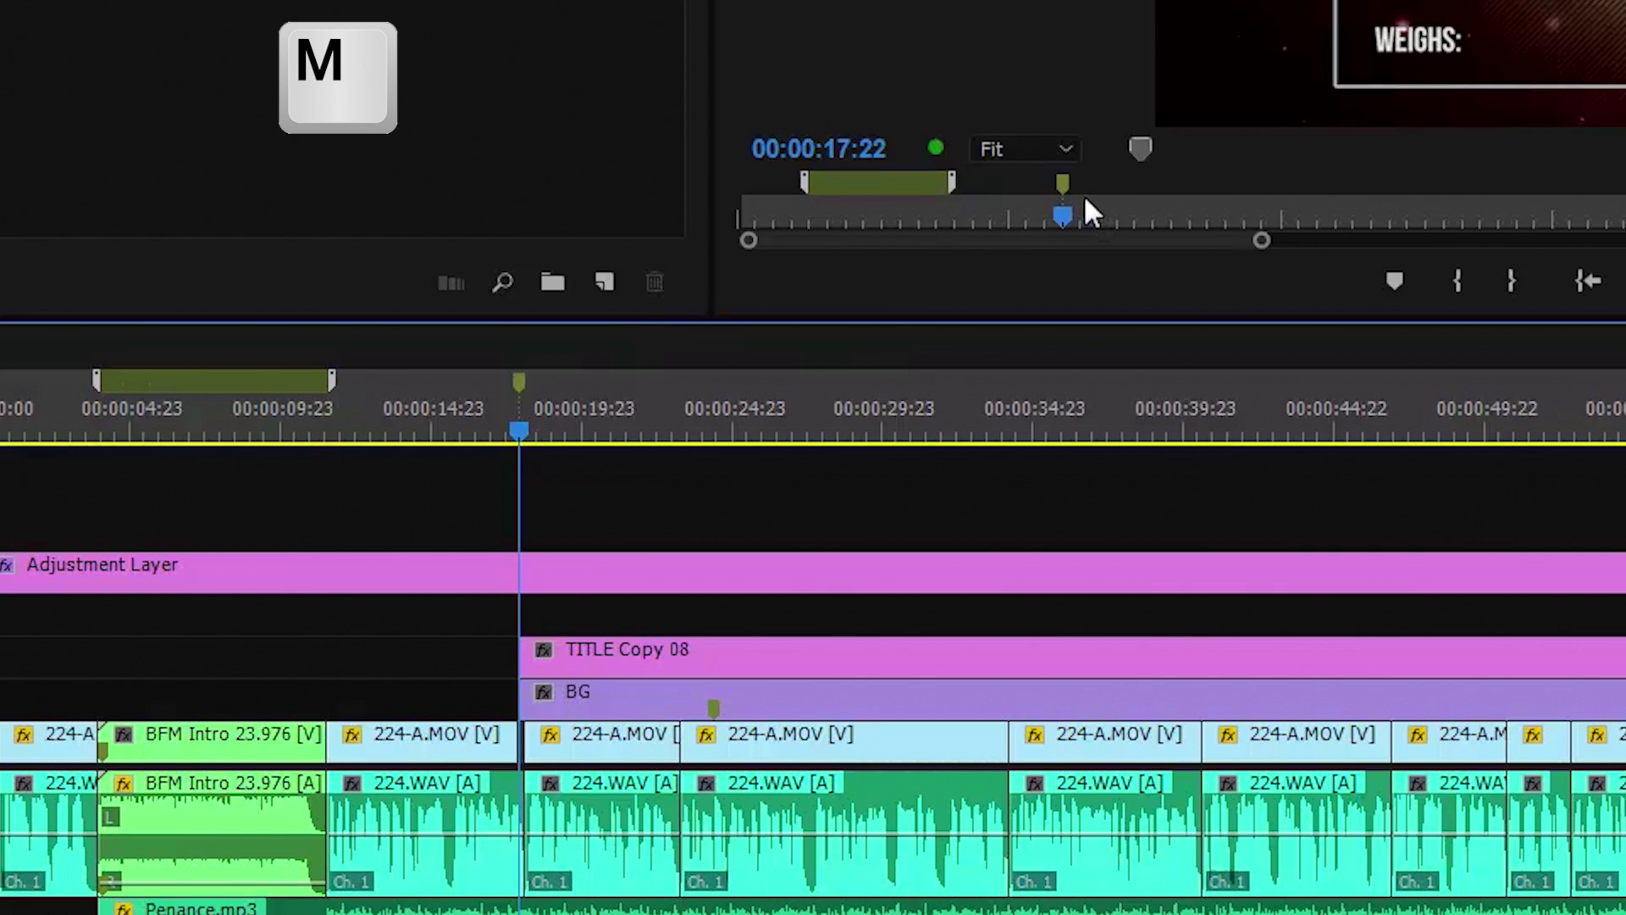
{"action": "left_click_drag", "start_coordinate": [1063, 181], "coordinate": [1065, 181]}
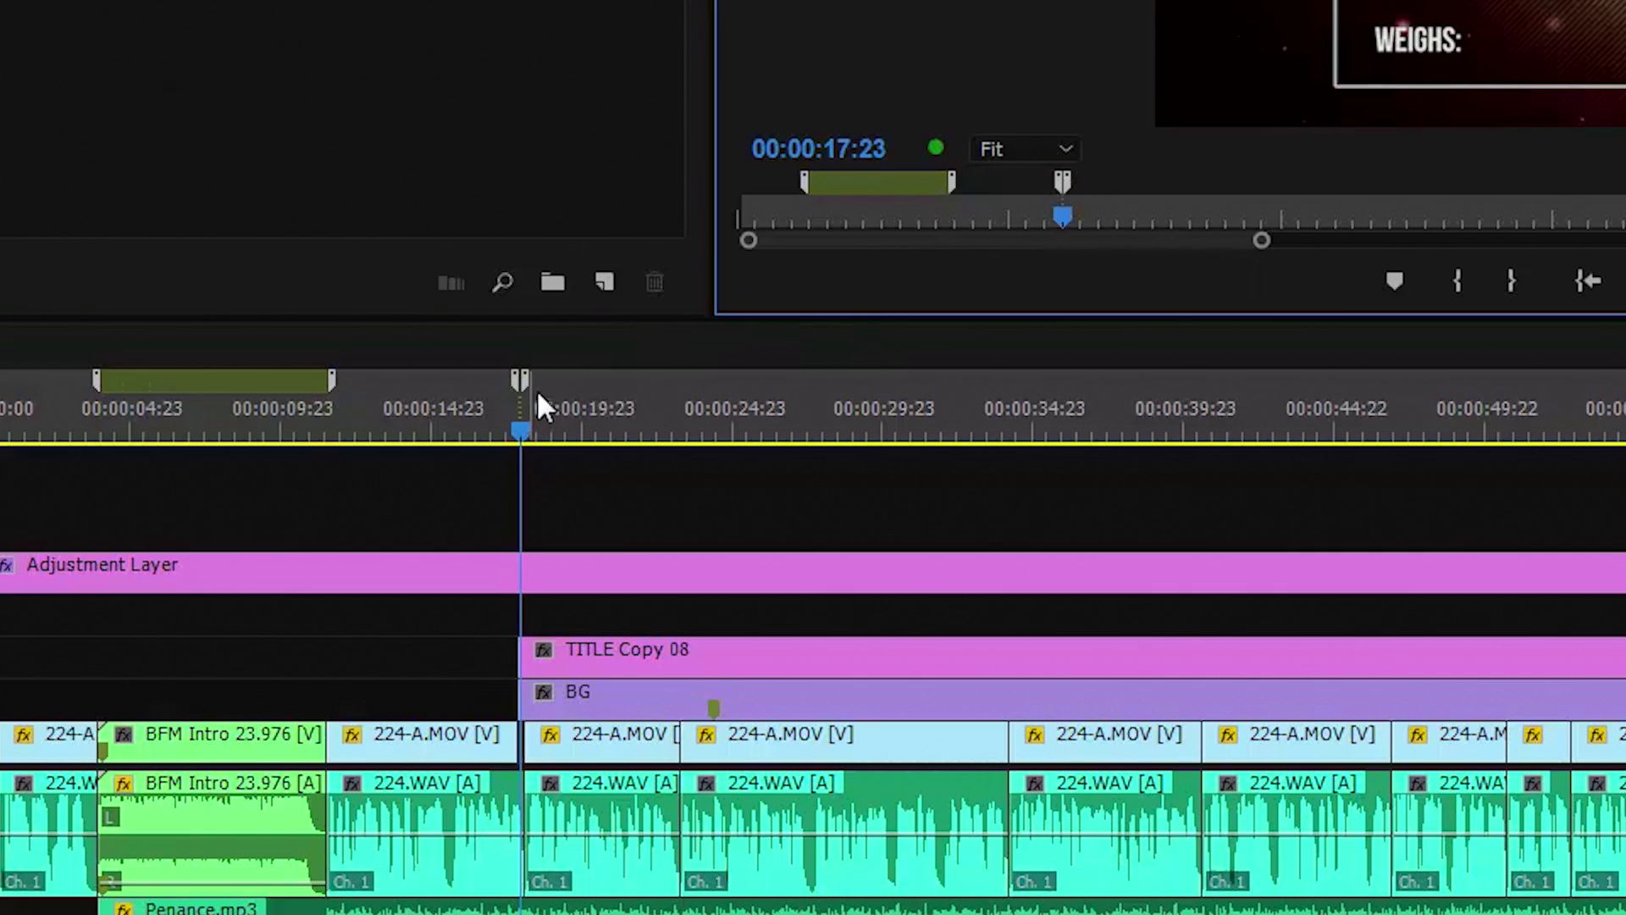
{"action": "left_click_drag", "start_coordinate": [522, 373], "coordinate": [1625, 435]}
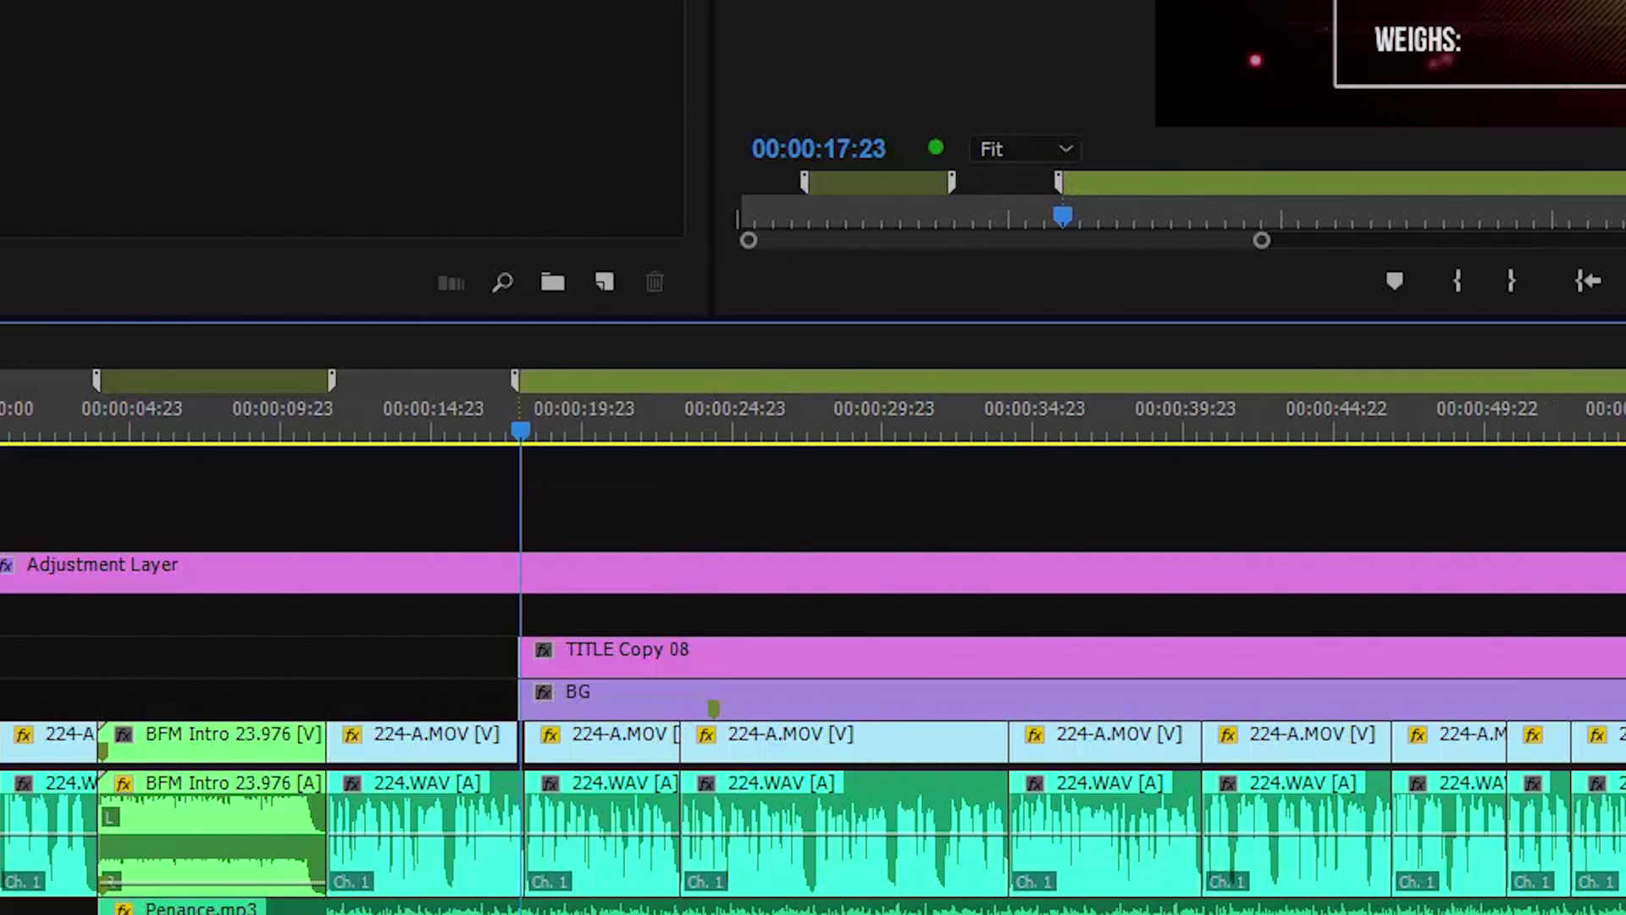
{"action": "key", "text": "End"}
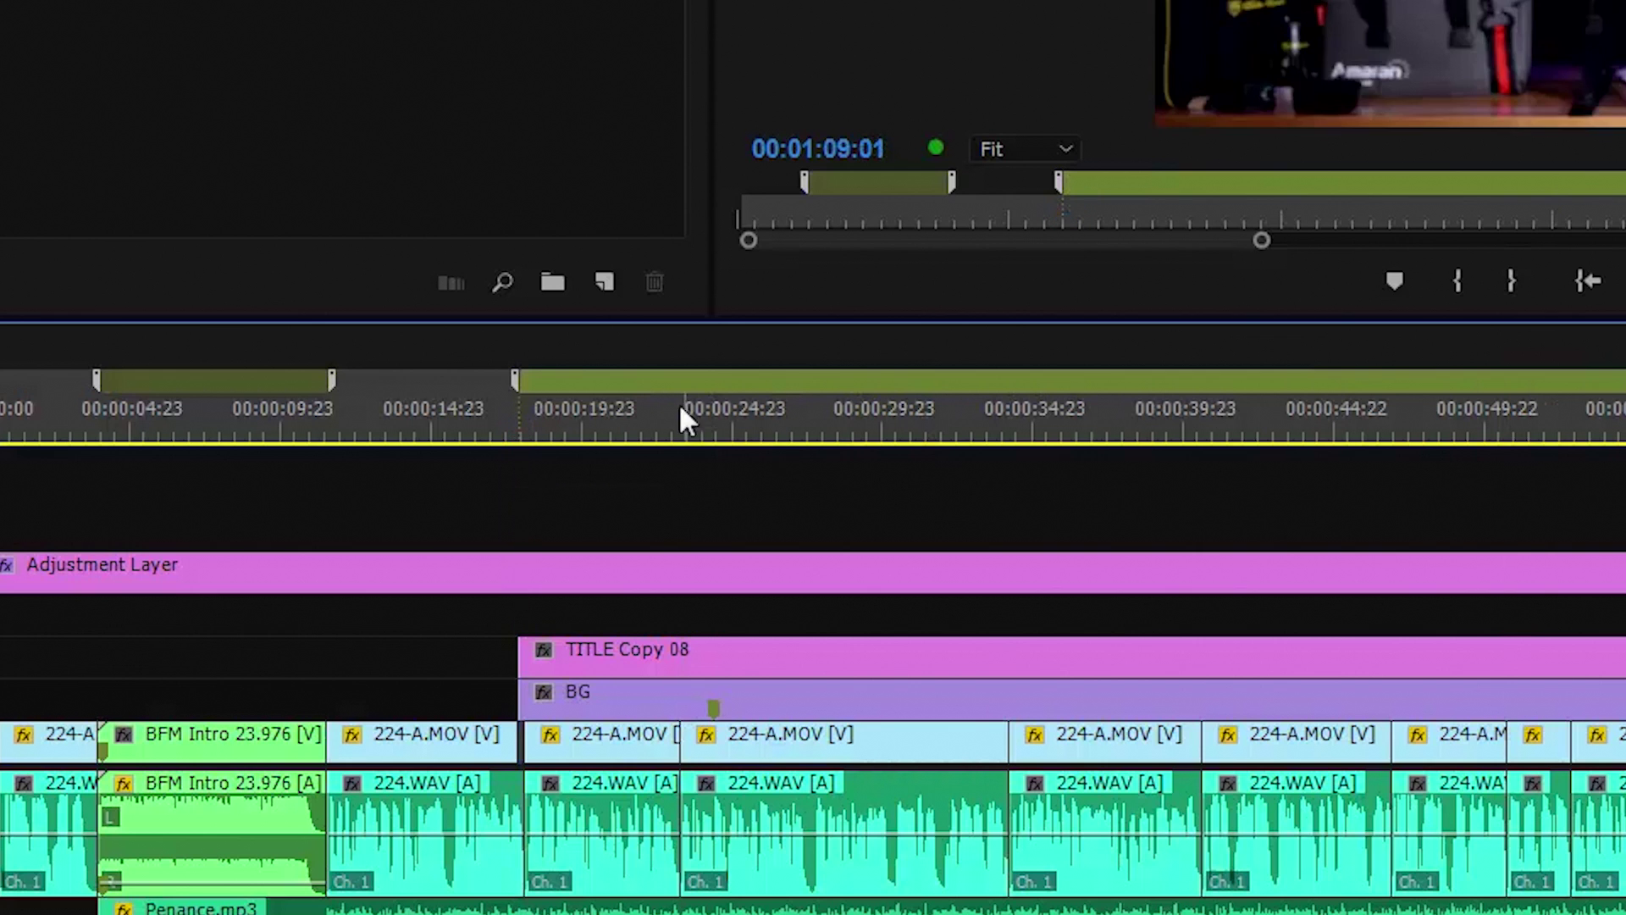
- Name the 00:00:04:00 marker 'Change Bumper' and make it orange
{"action": "double_click", "coordinate": [210, 377]}
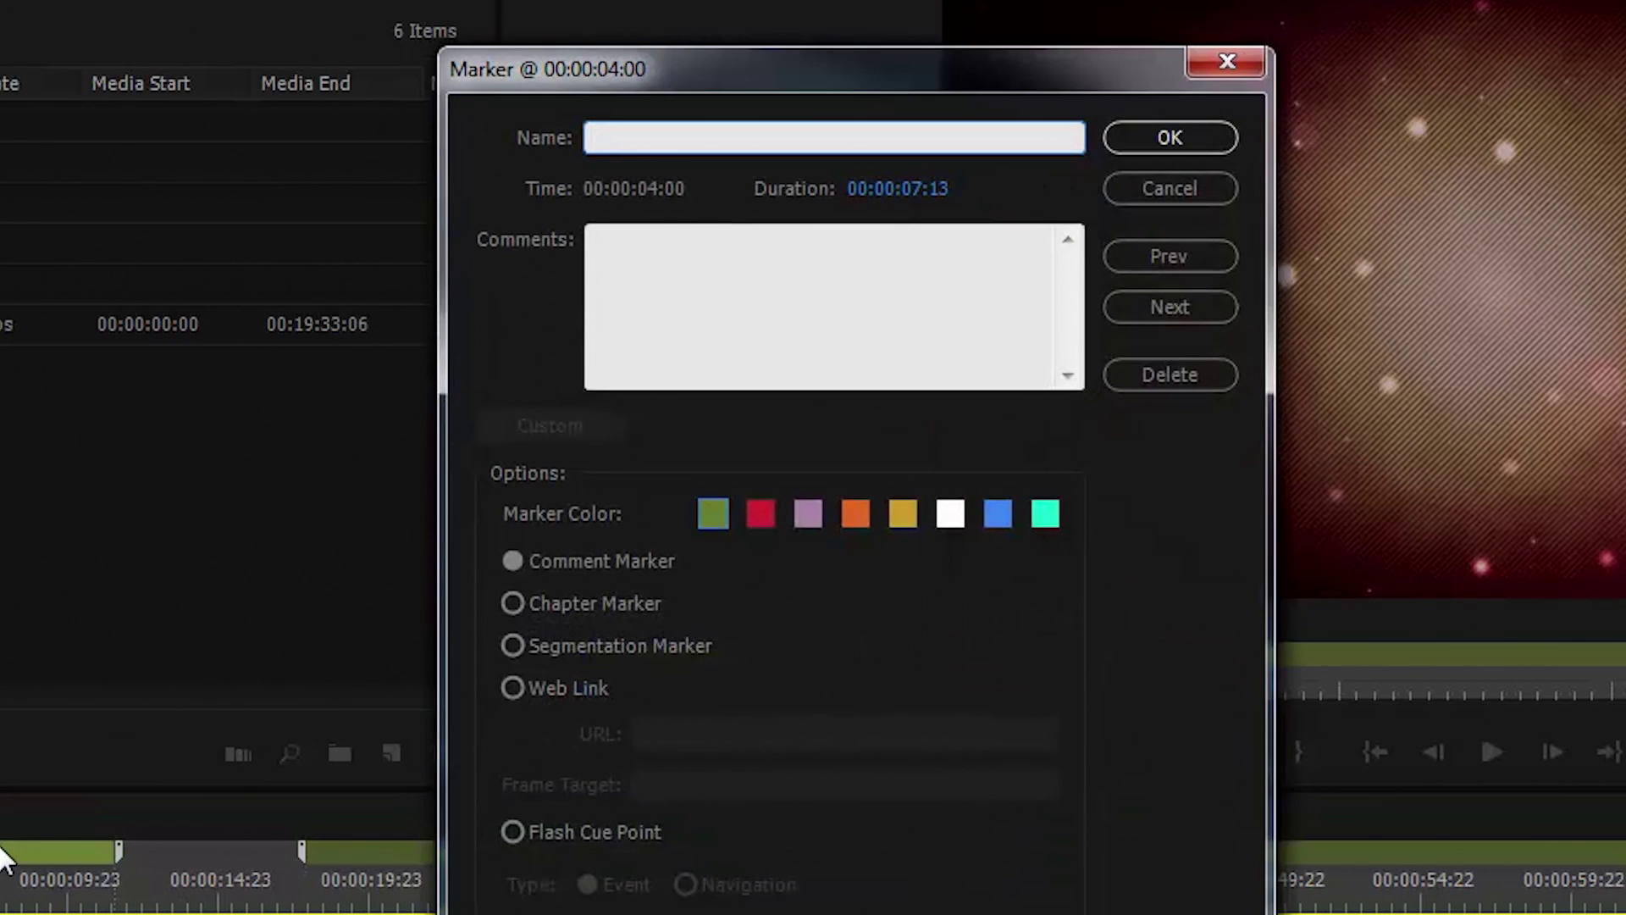
{"action": "type", "text": "Change Bumper"}
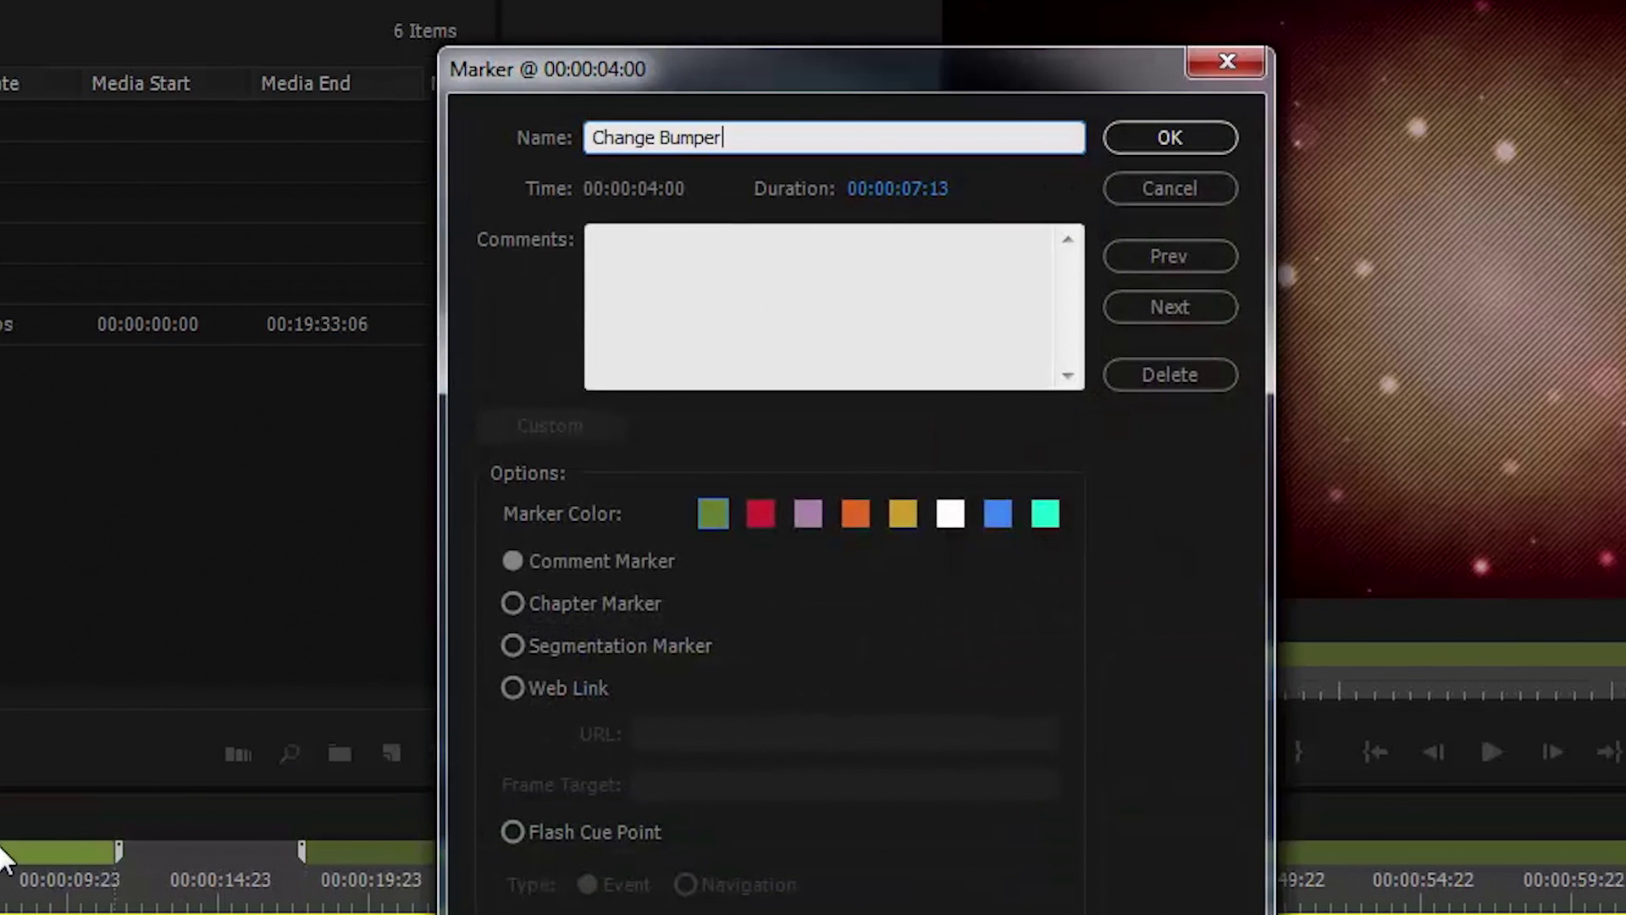
{"action": "left_click", "coordinate": [855, 515]}
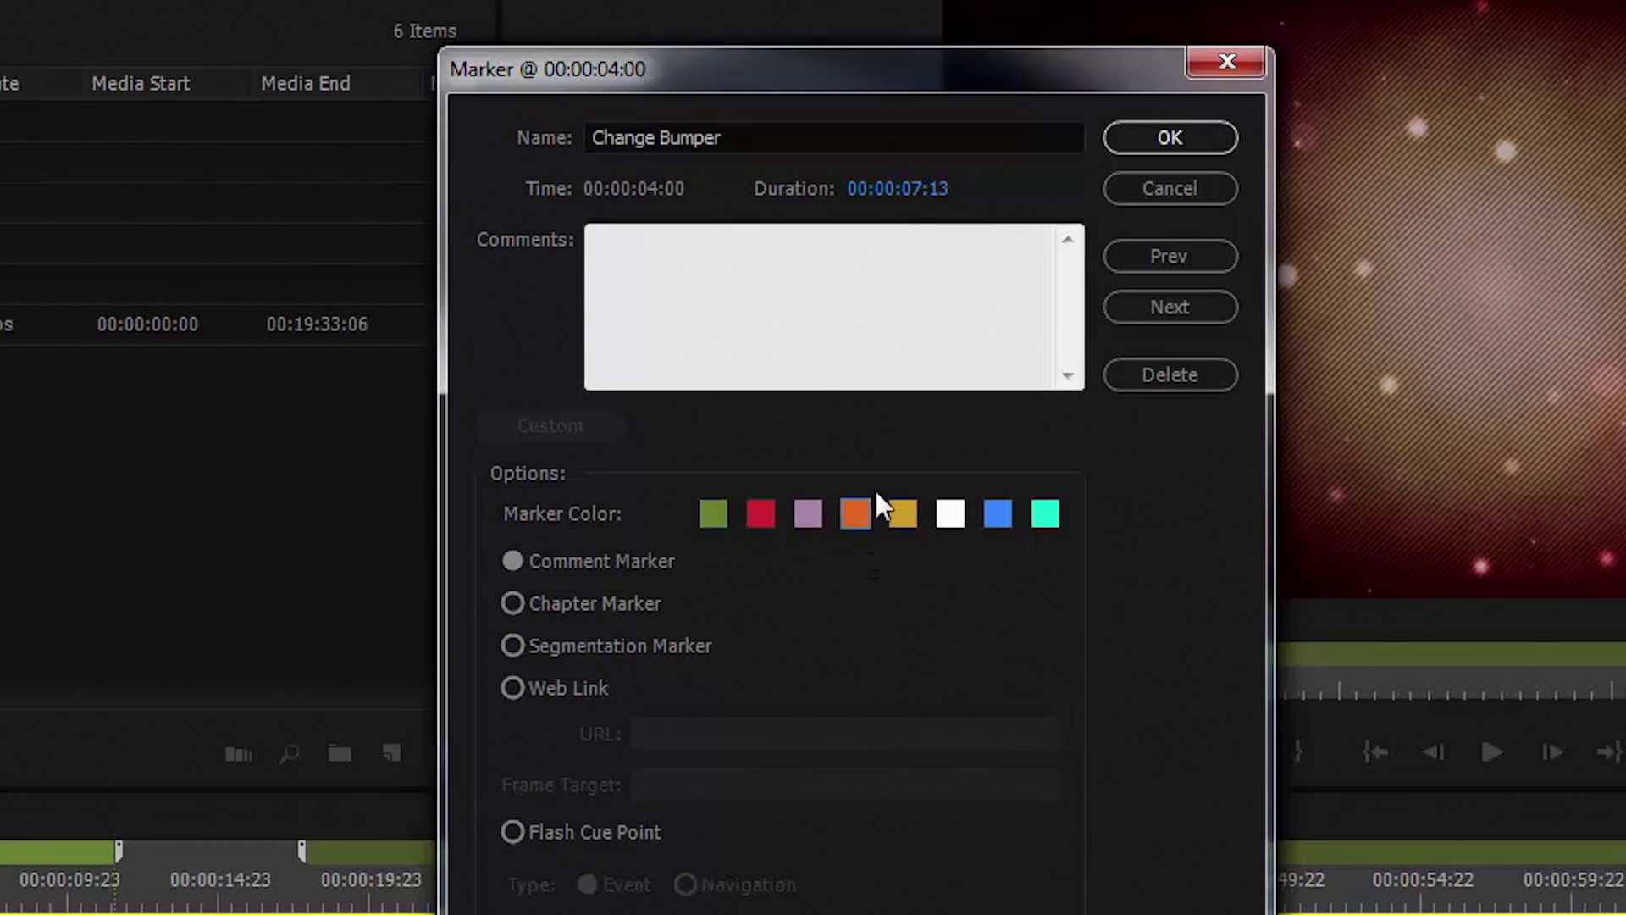
{"action": "left_click", "coordinate": [1173, 139]}
- Name the 00:00:17:22 marker 'Use a different Font' and make it orange
{"action": "double_click", "coordinate": [645, 852]}
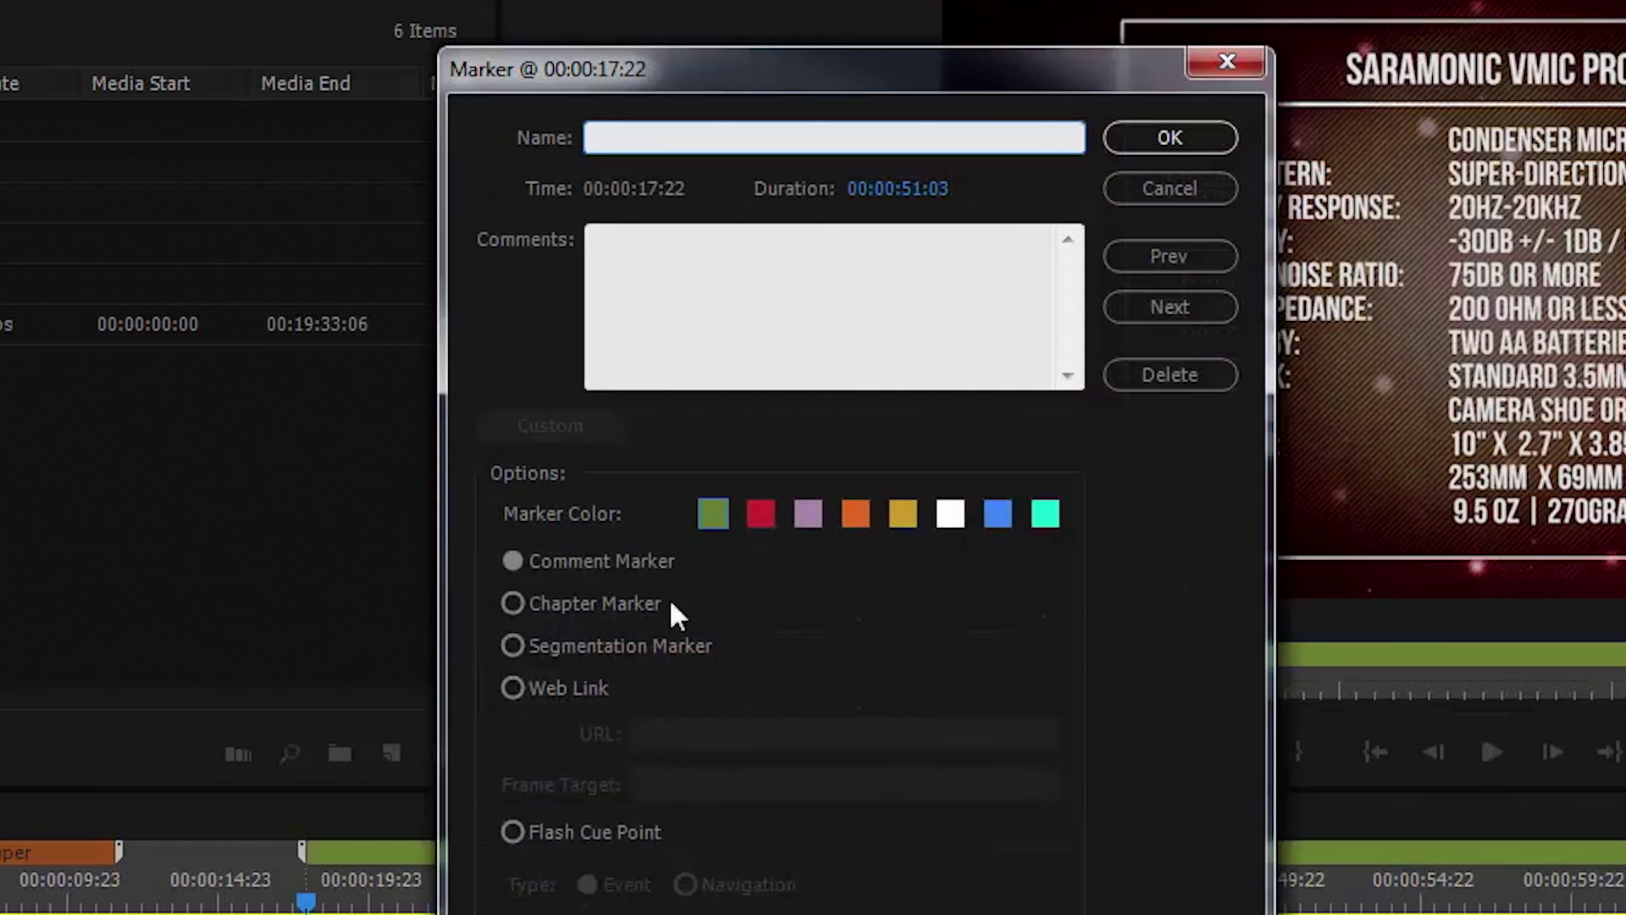
{"action": "type", "text": "Use a different Font"}
{"action": "left_click", "coordinate": [1201, 136]}
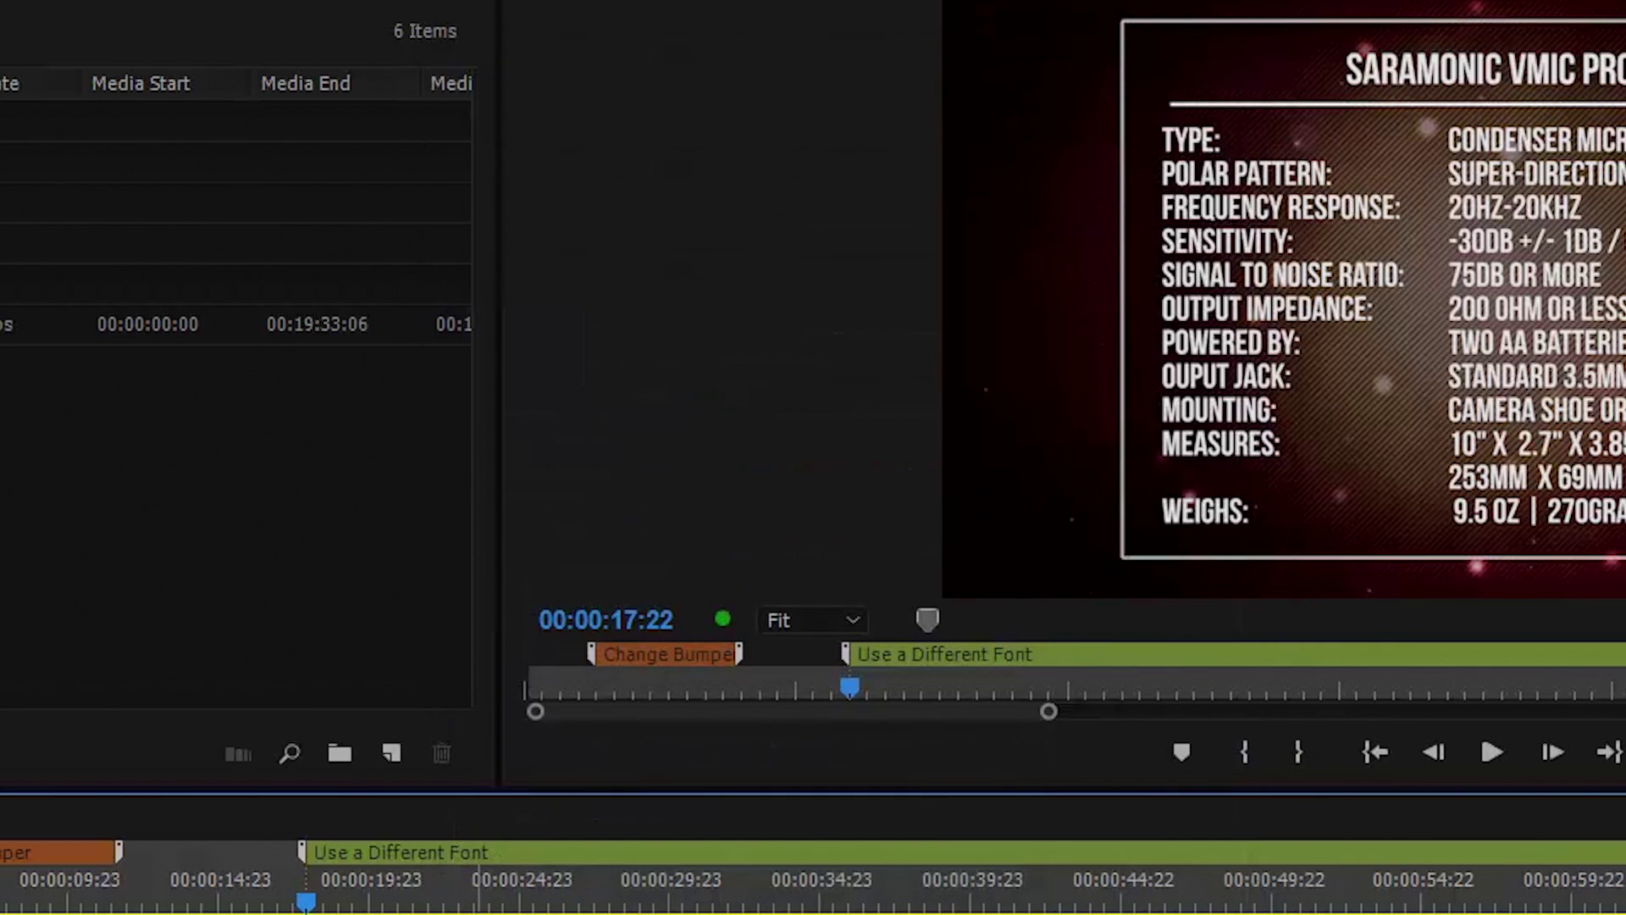
{"action": "double_click", "coordinate": [398, 852]}
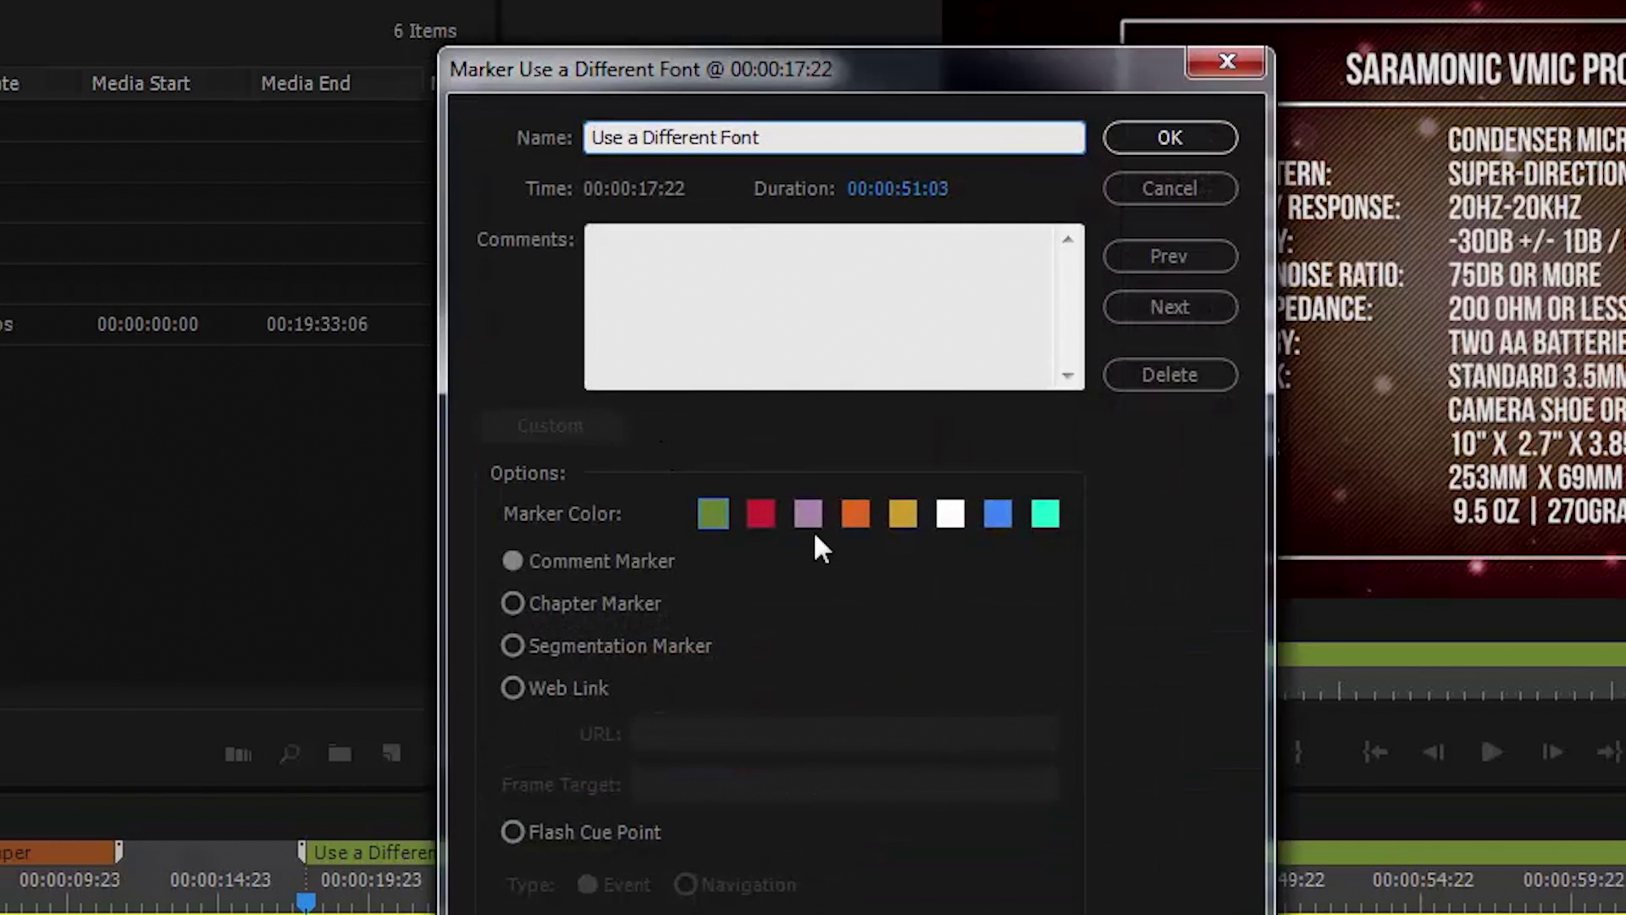
{"action": "left_click", "coordinate": [855, 513]}
{"action": "left_click", "coordinate": [1170, 142]}
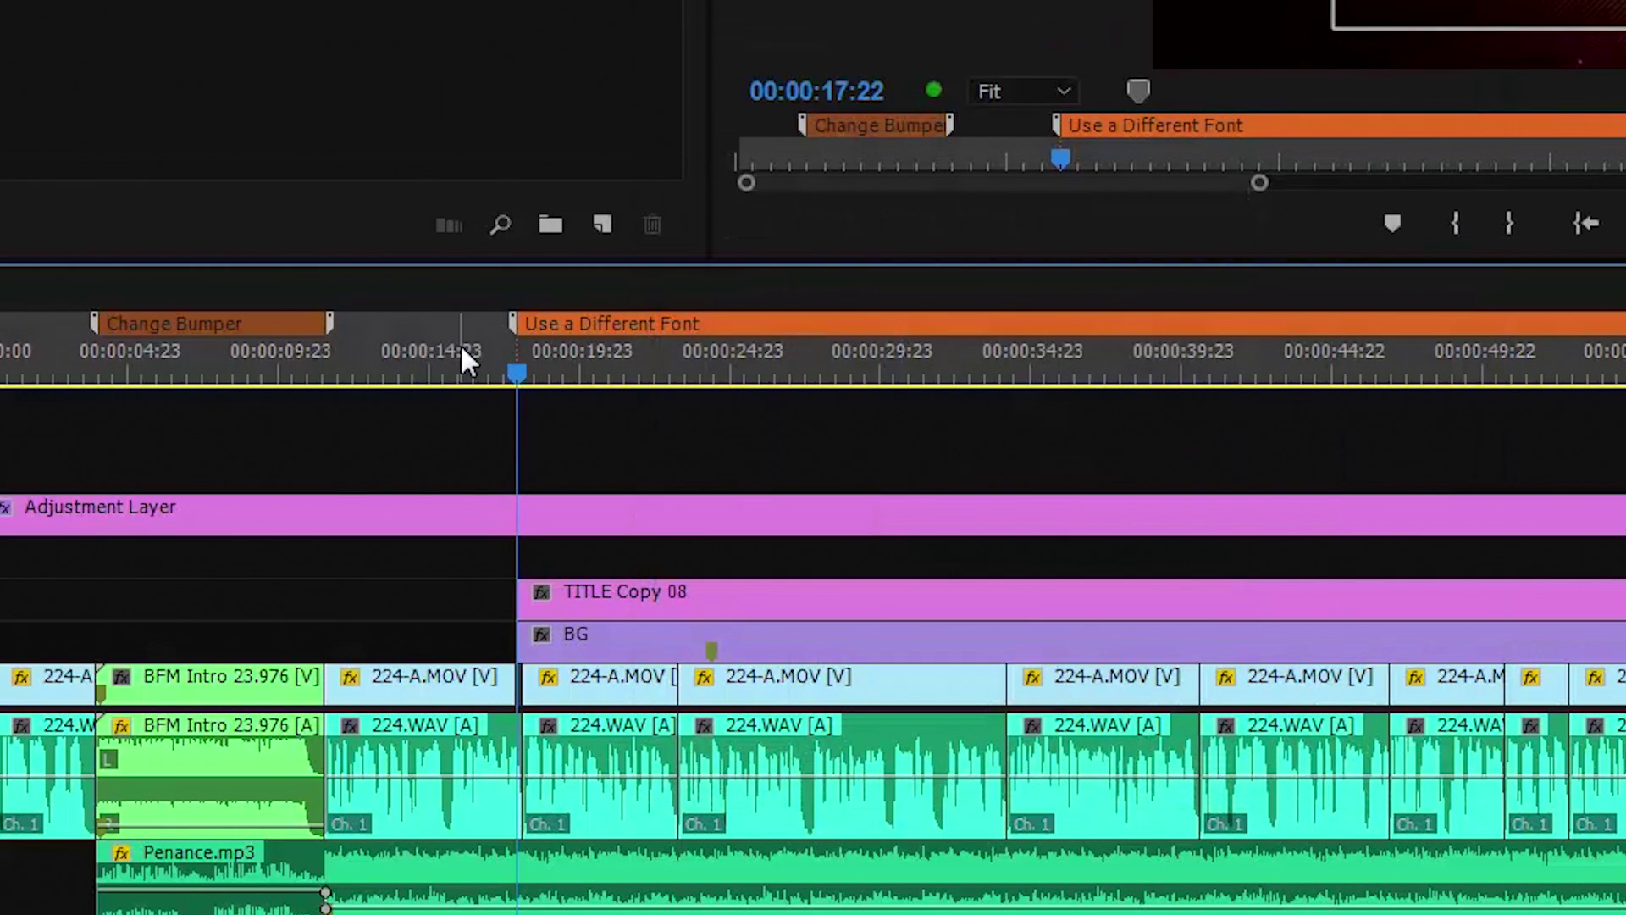
- Jump the playhead between Change Bumper and Use a Different Font, ending at 00:00:04:00
{"action": "left_click", "coordinate": [262, 322]}
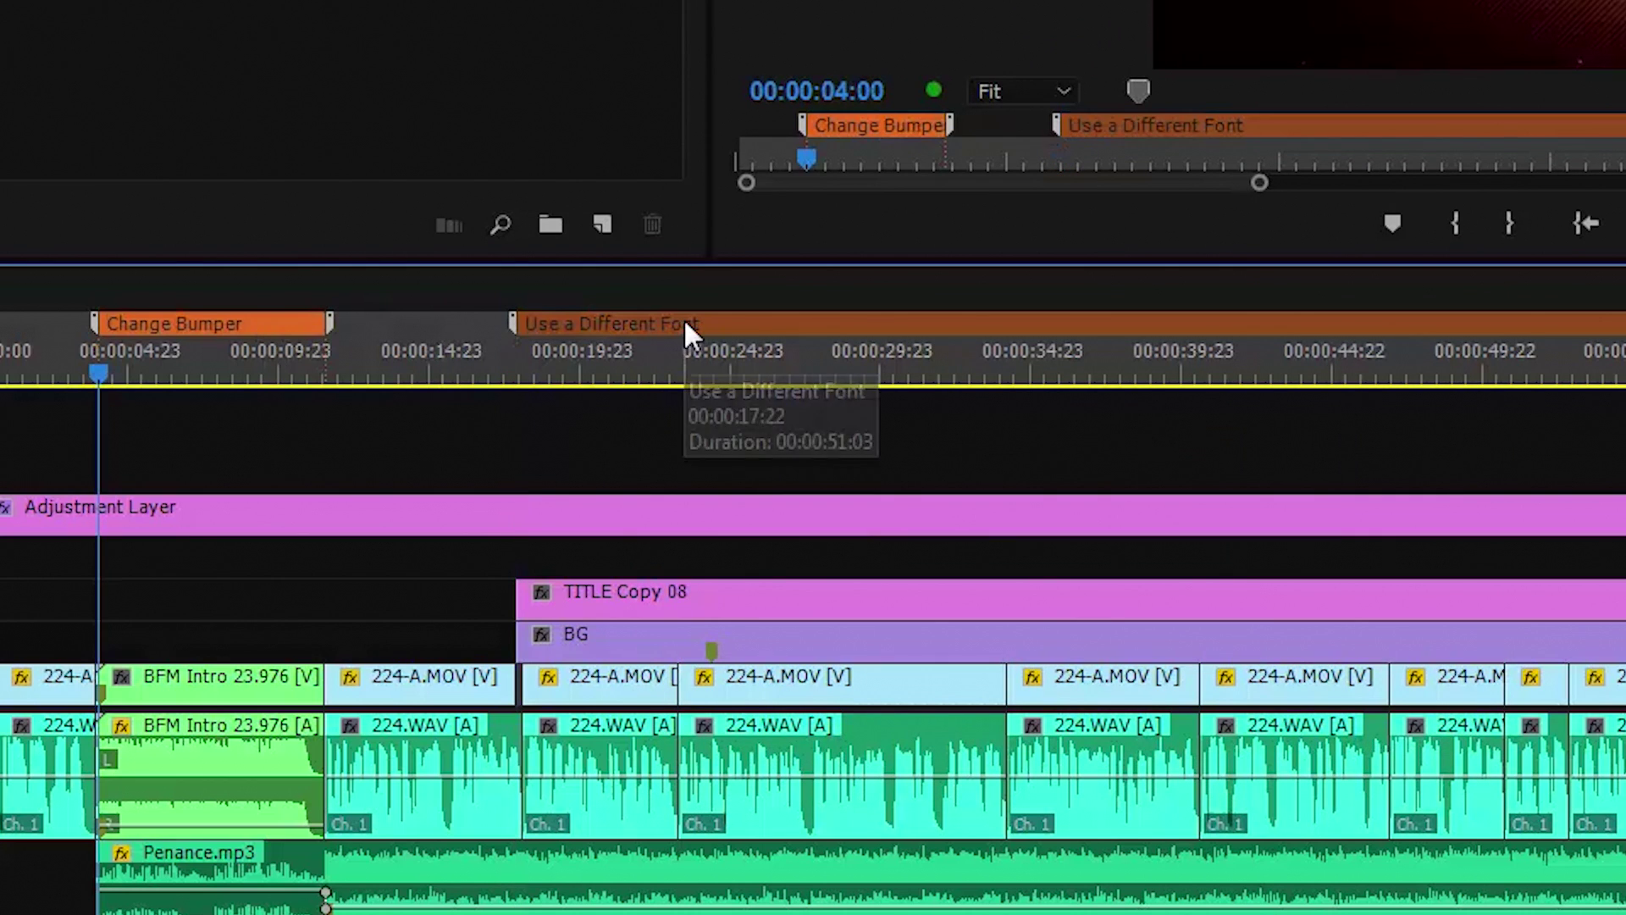
{"action": "left_click", "coordinate": [686, 325]}
{"action": "left_click", "coordinate": [238, 323]}
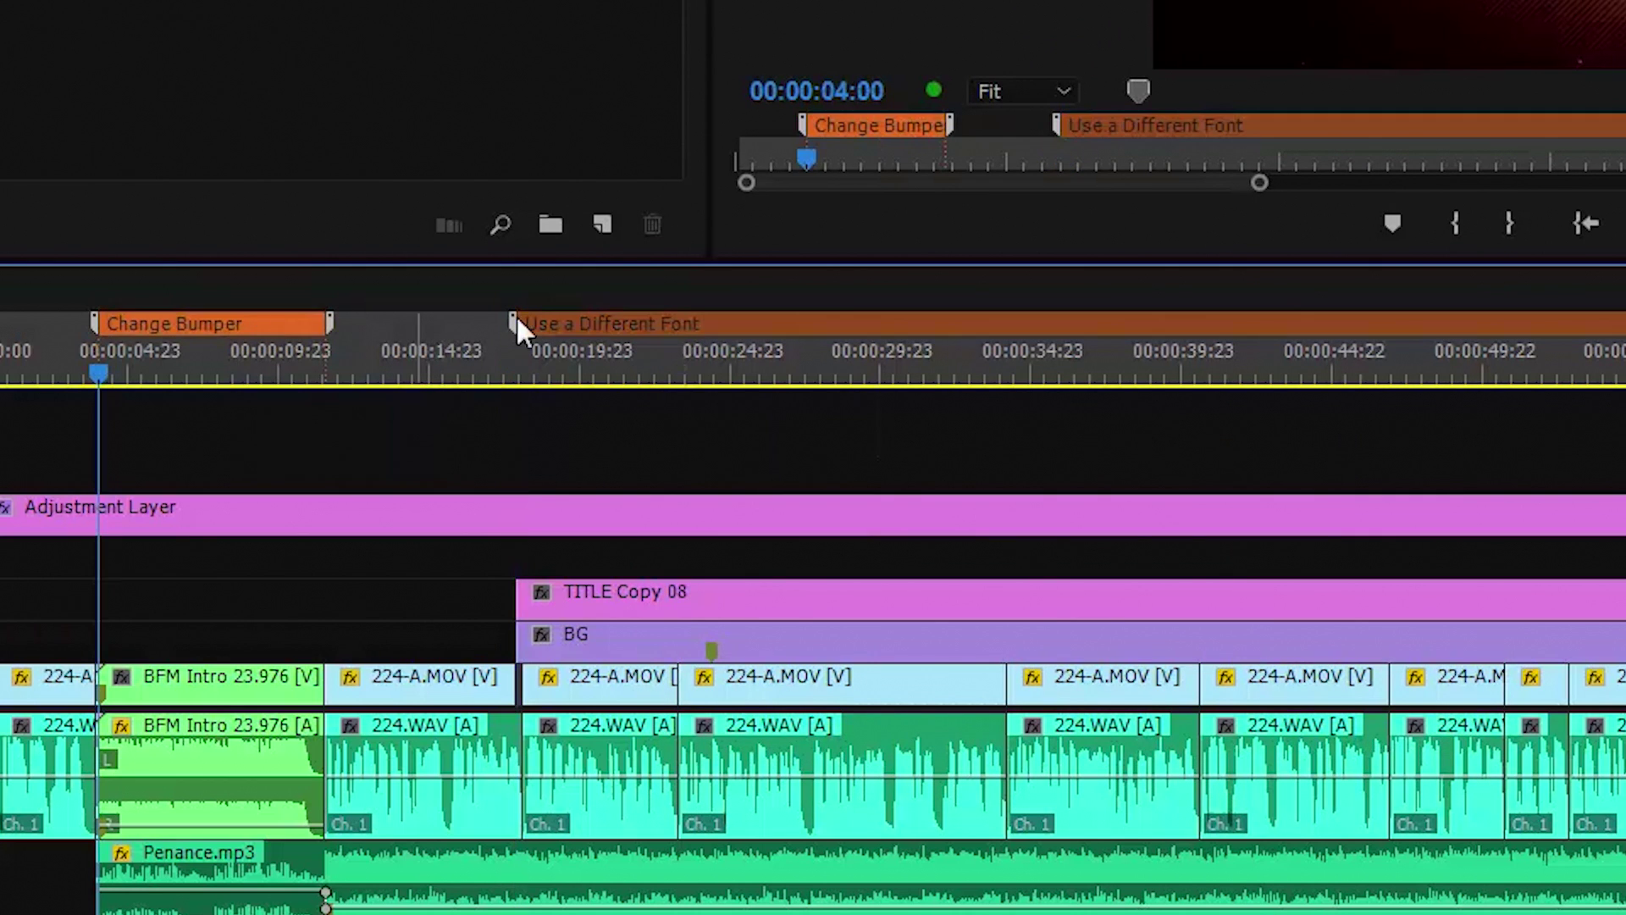
{"action": "left_click", "coordinate": [654, 326]}
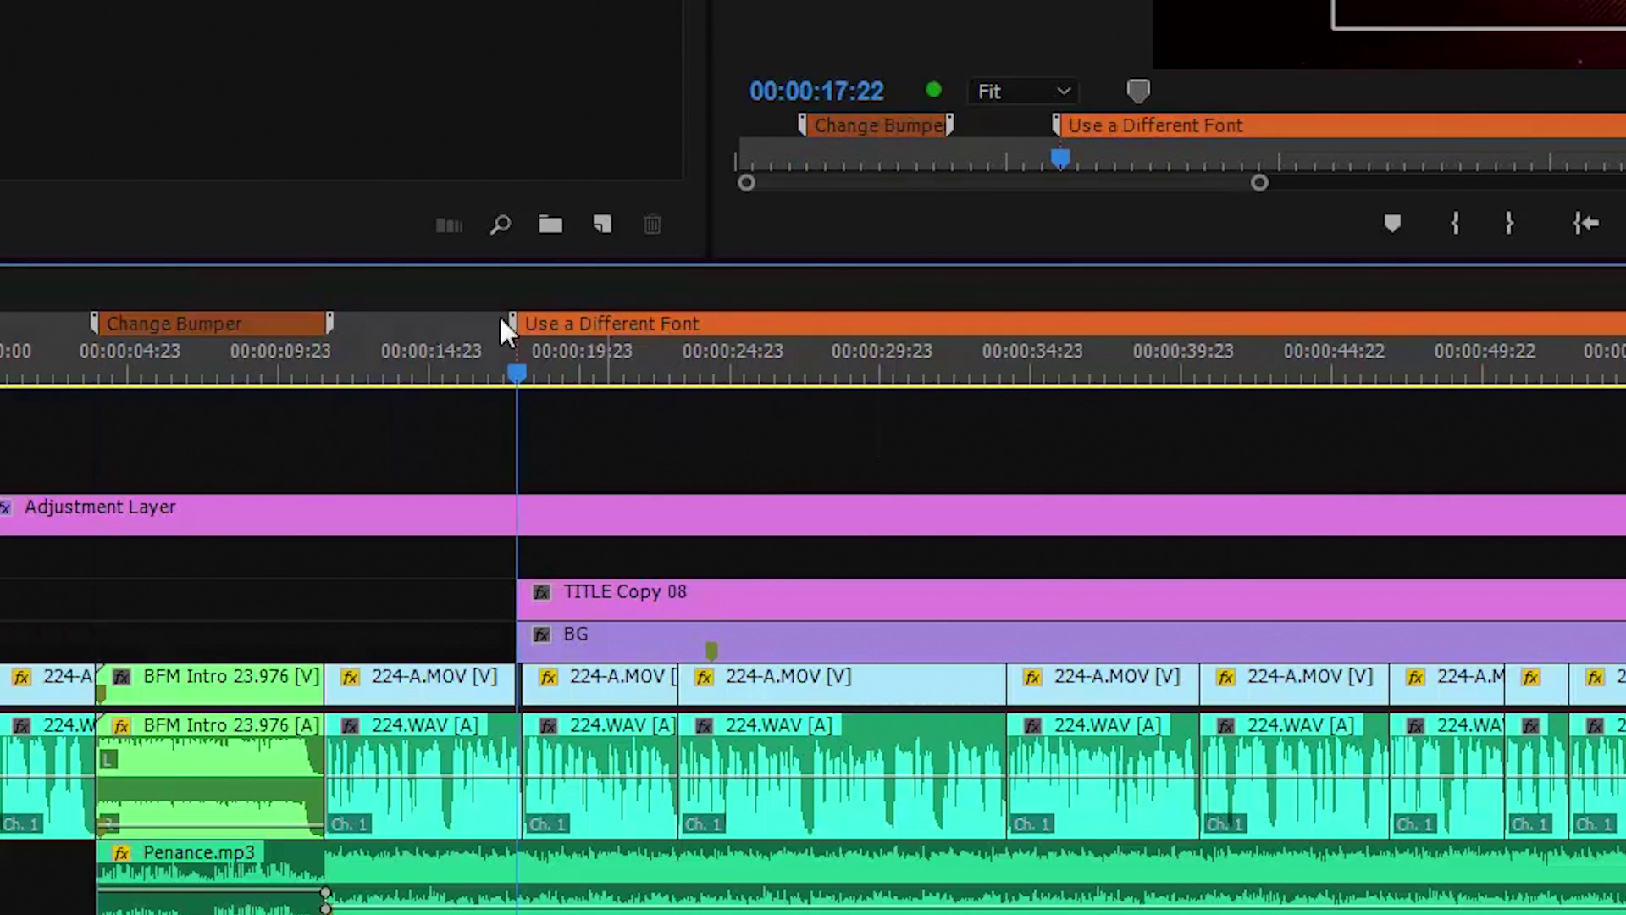
{"action": "left_click", "coordinate": [241, 322]}
{"action": "left_click", "coordinate": [325, 17]}
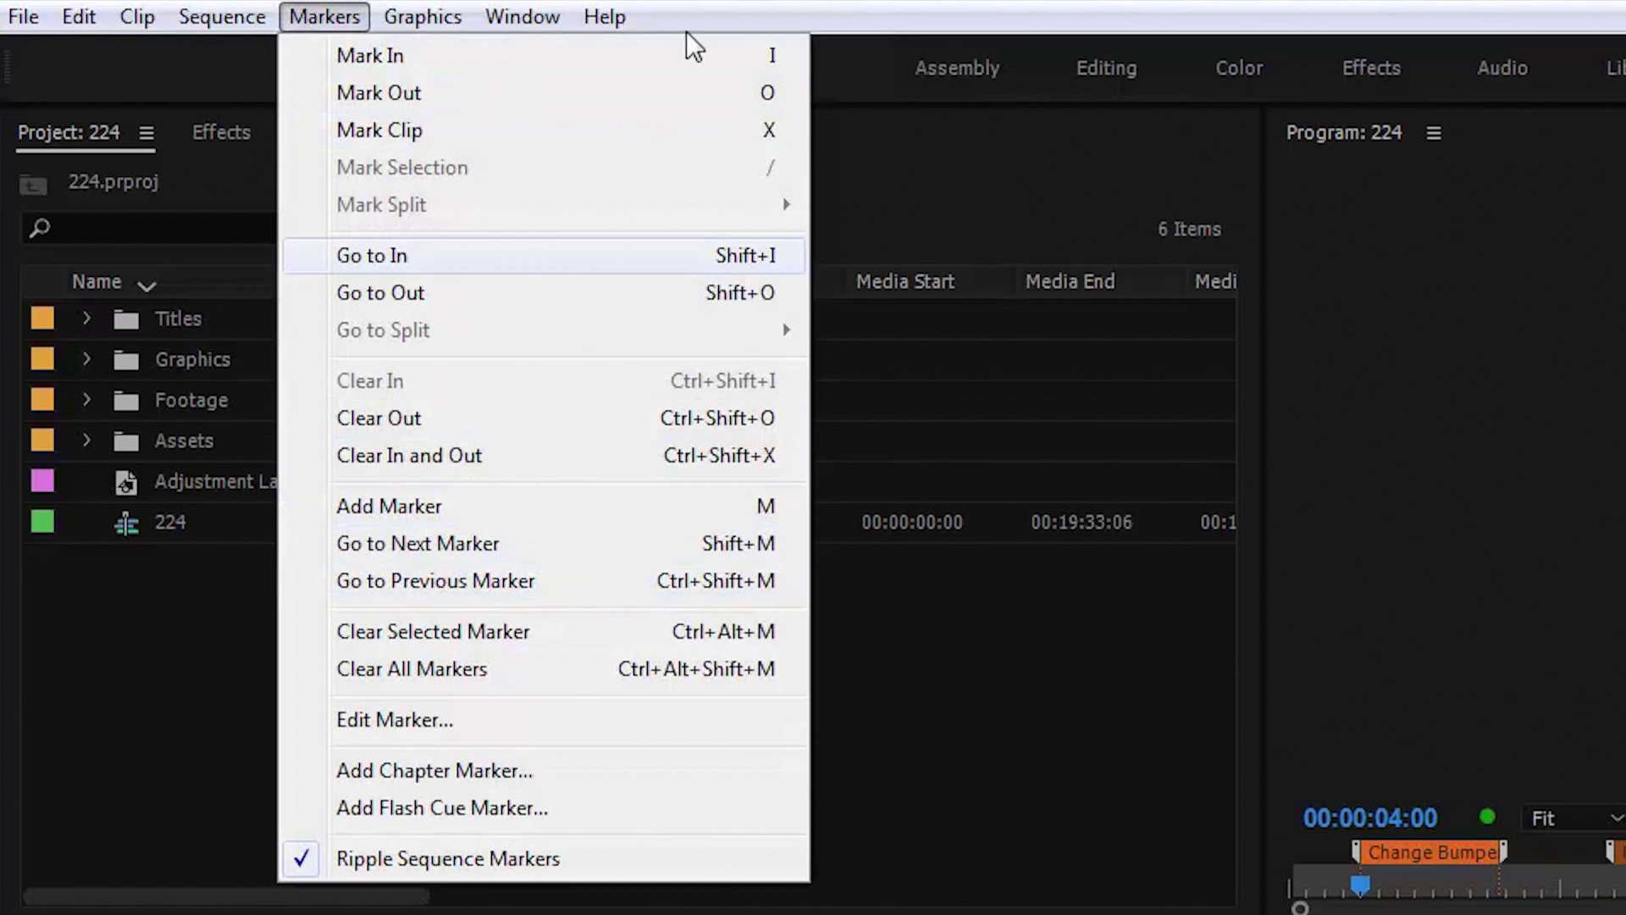
{"action": "key", "text": "Escape"}
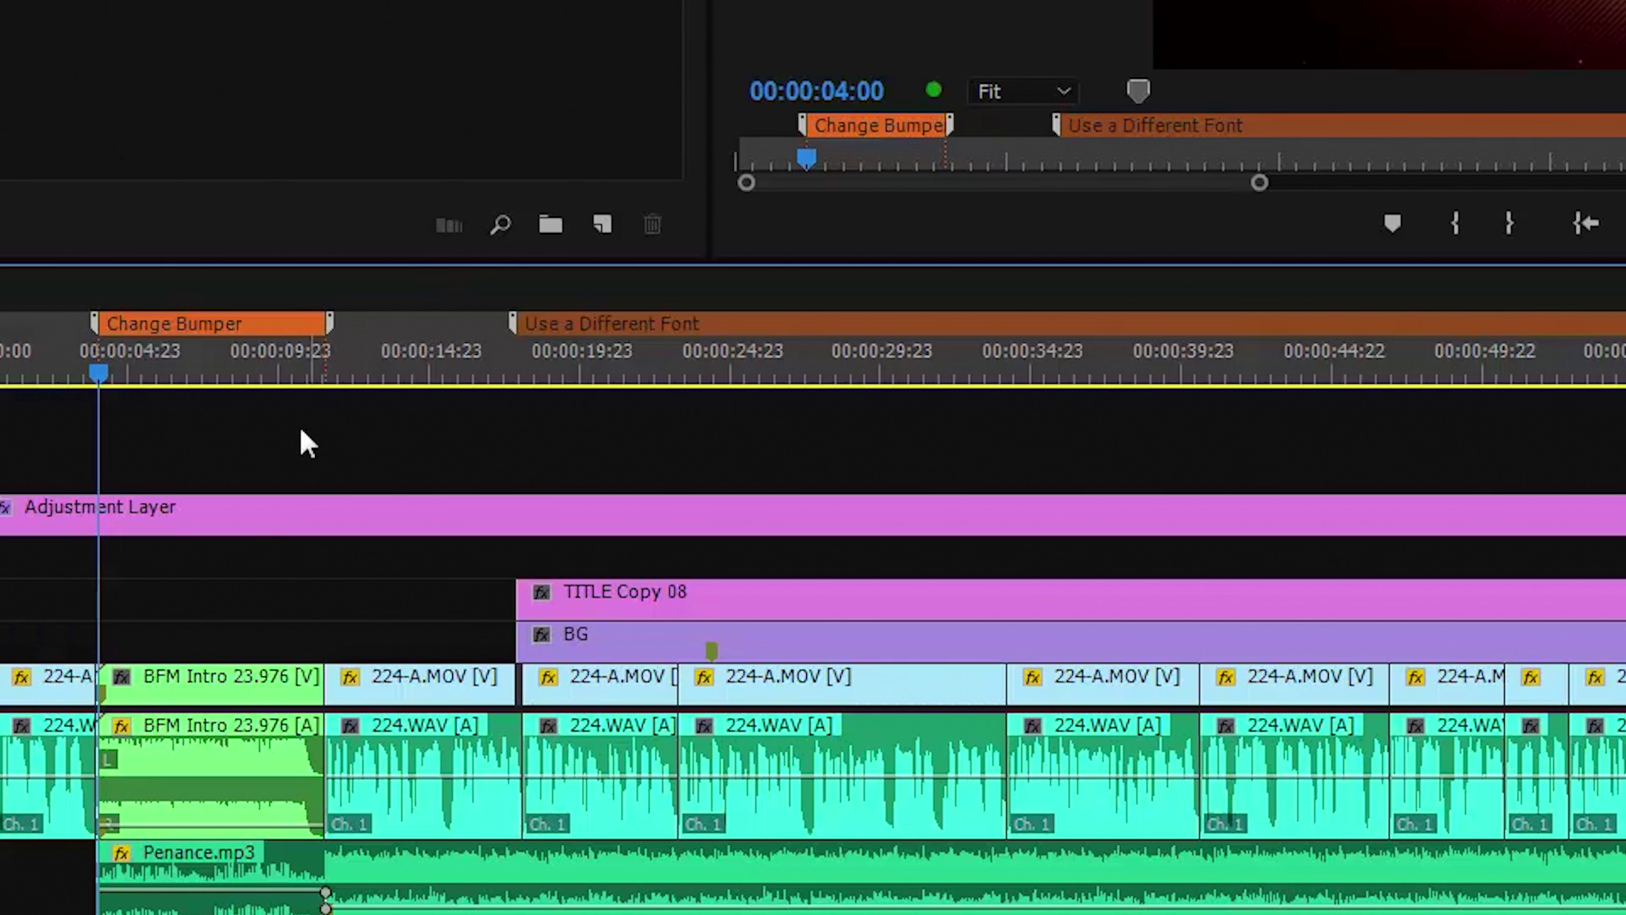
{"action": "key", "text": "shift+m"}
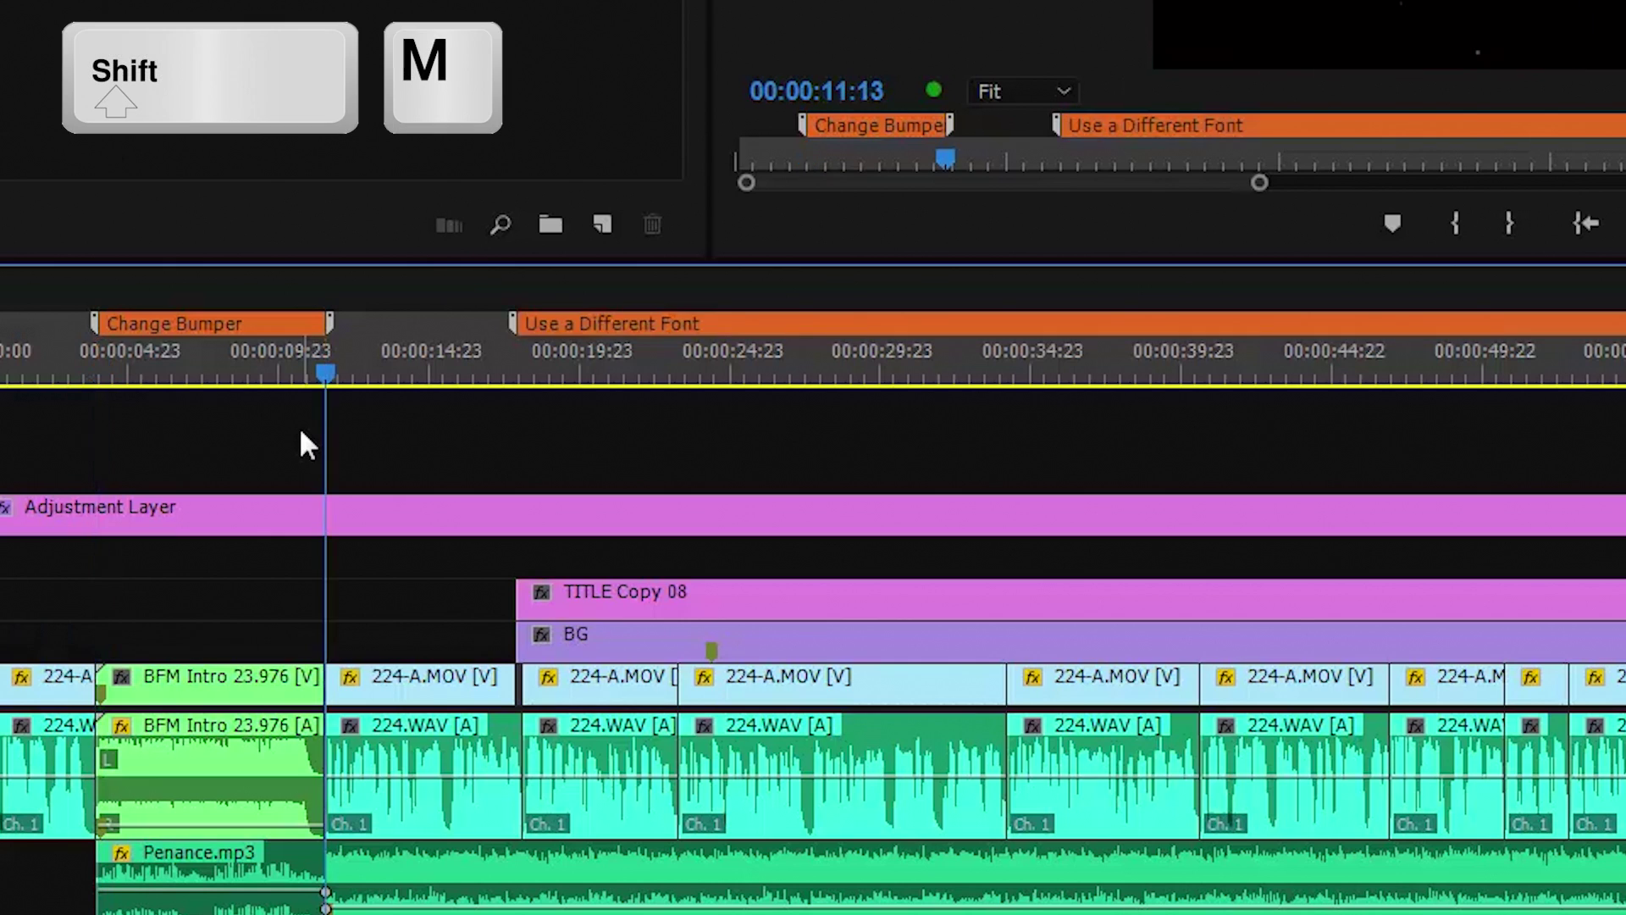
{"action": "key", "text": "shift+m"}
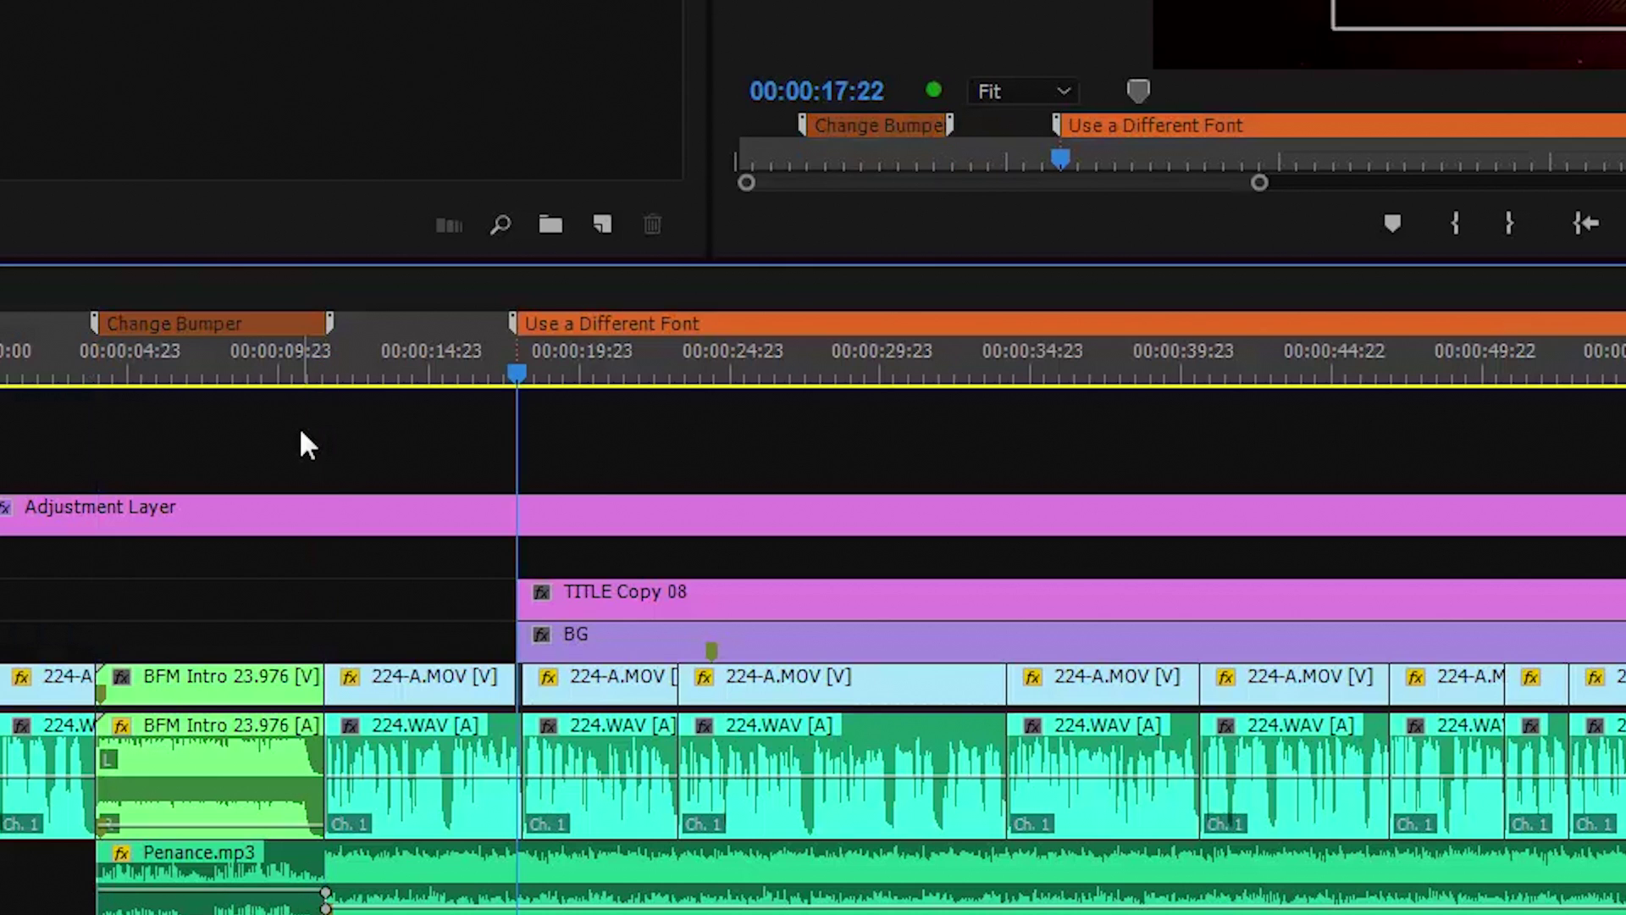
{"action": "key", "text": "shift+m"}
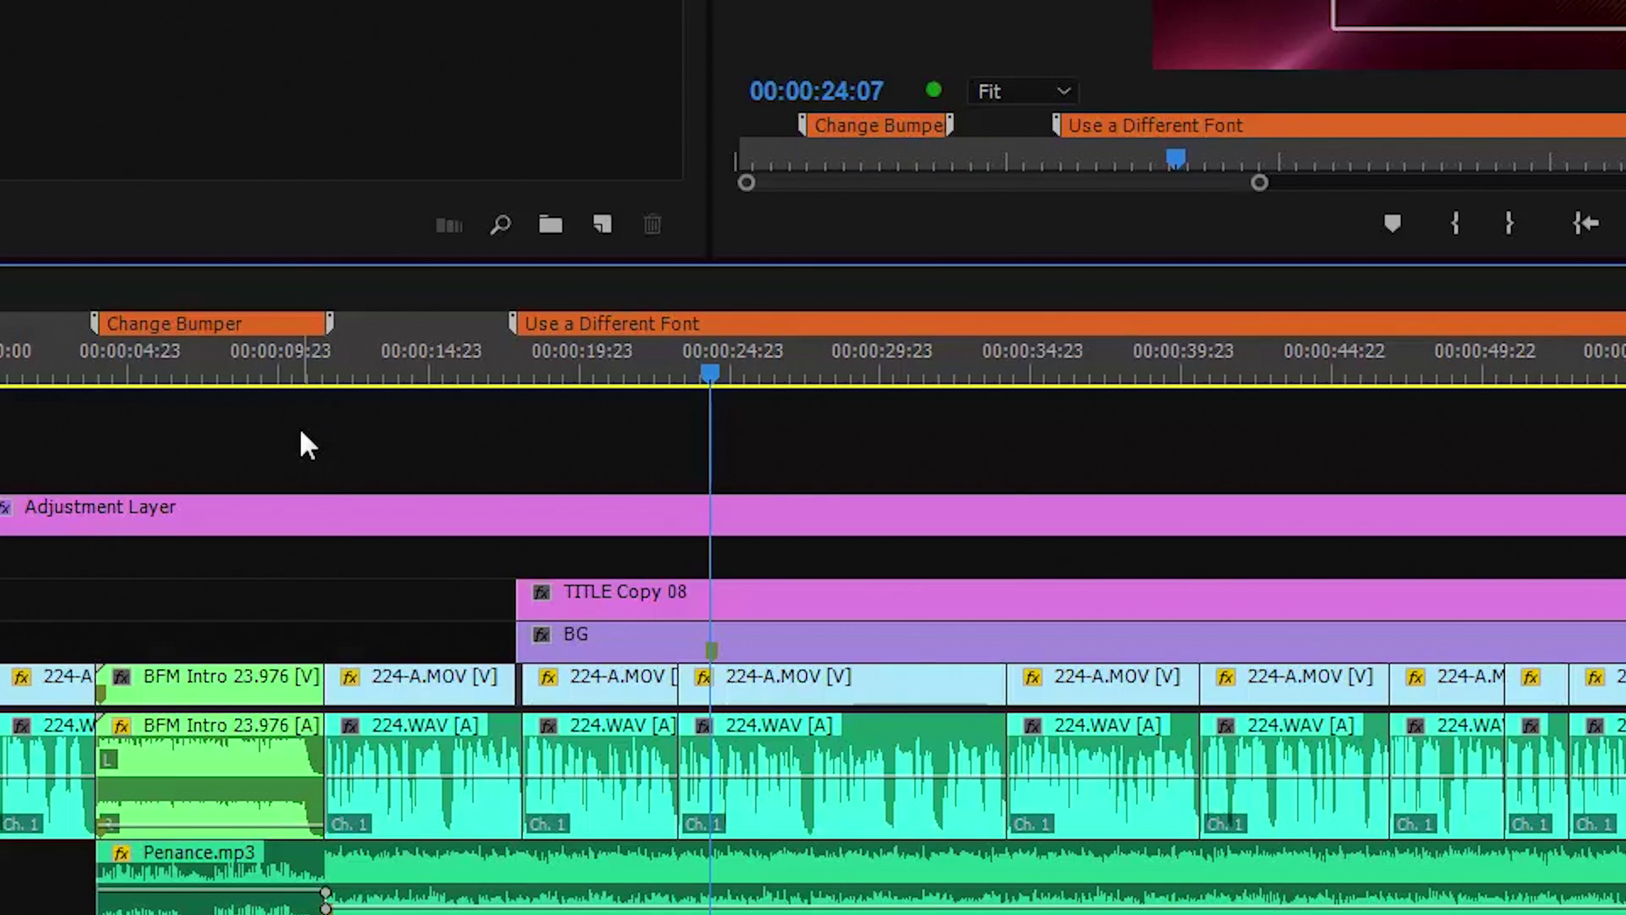
{"action": "key", "text": "ctrl+shift+m"}
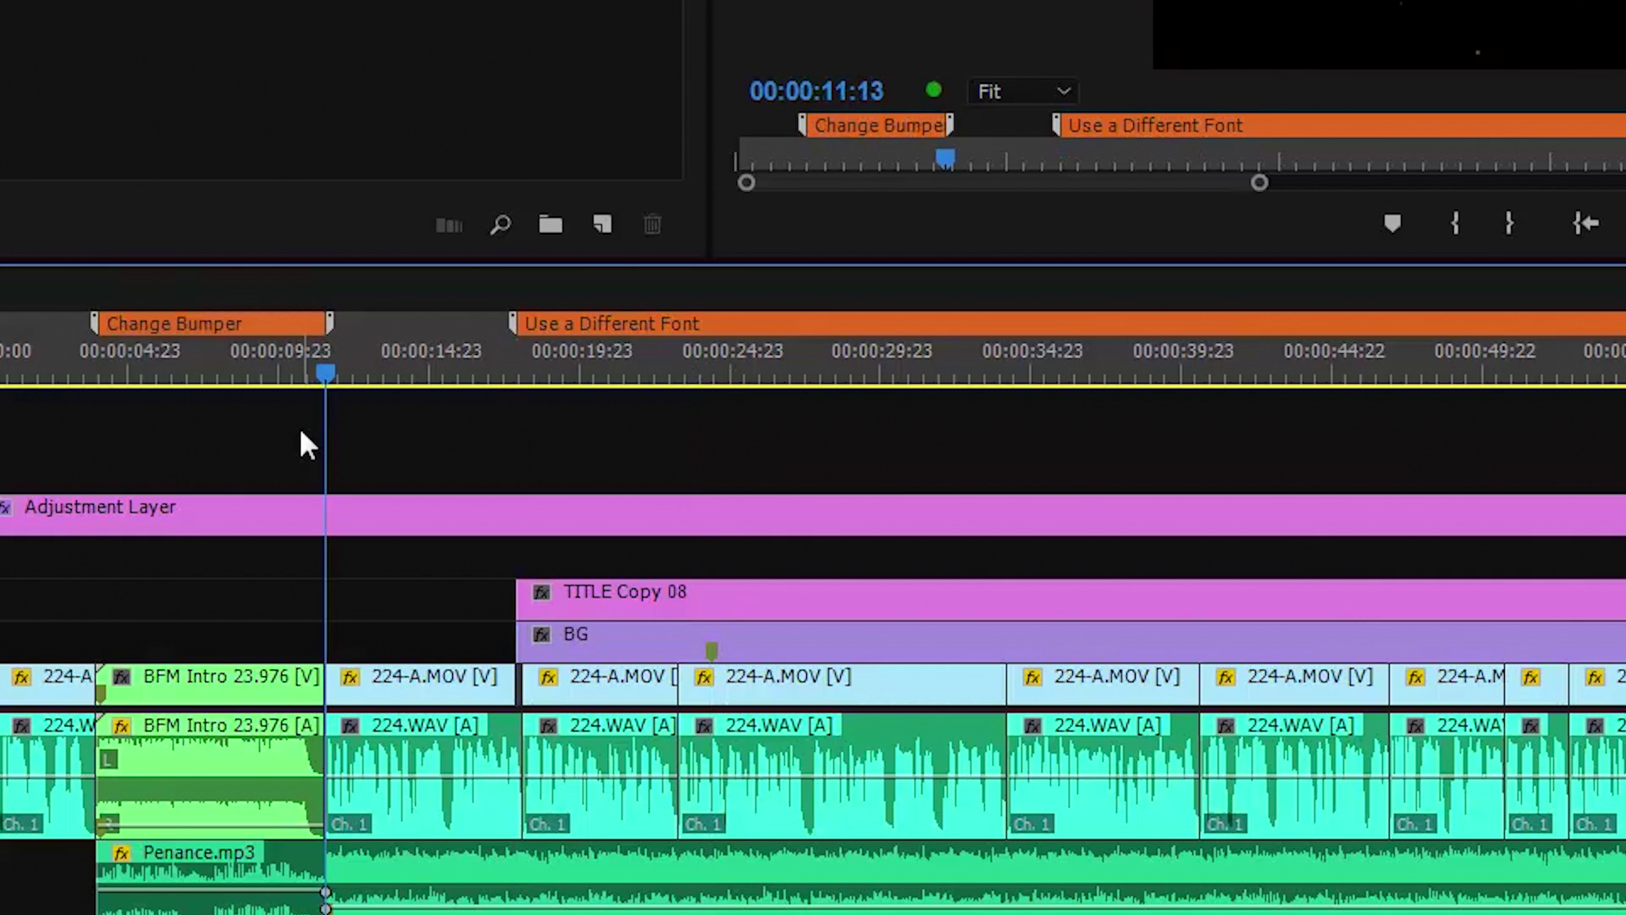
{"action": "key", "text": "ctrl+shift+m"}
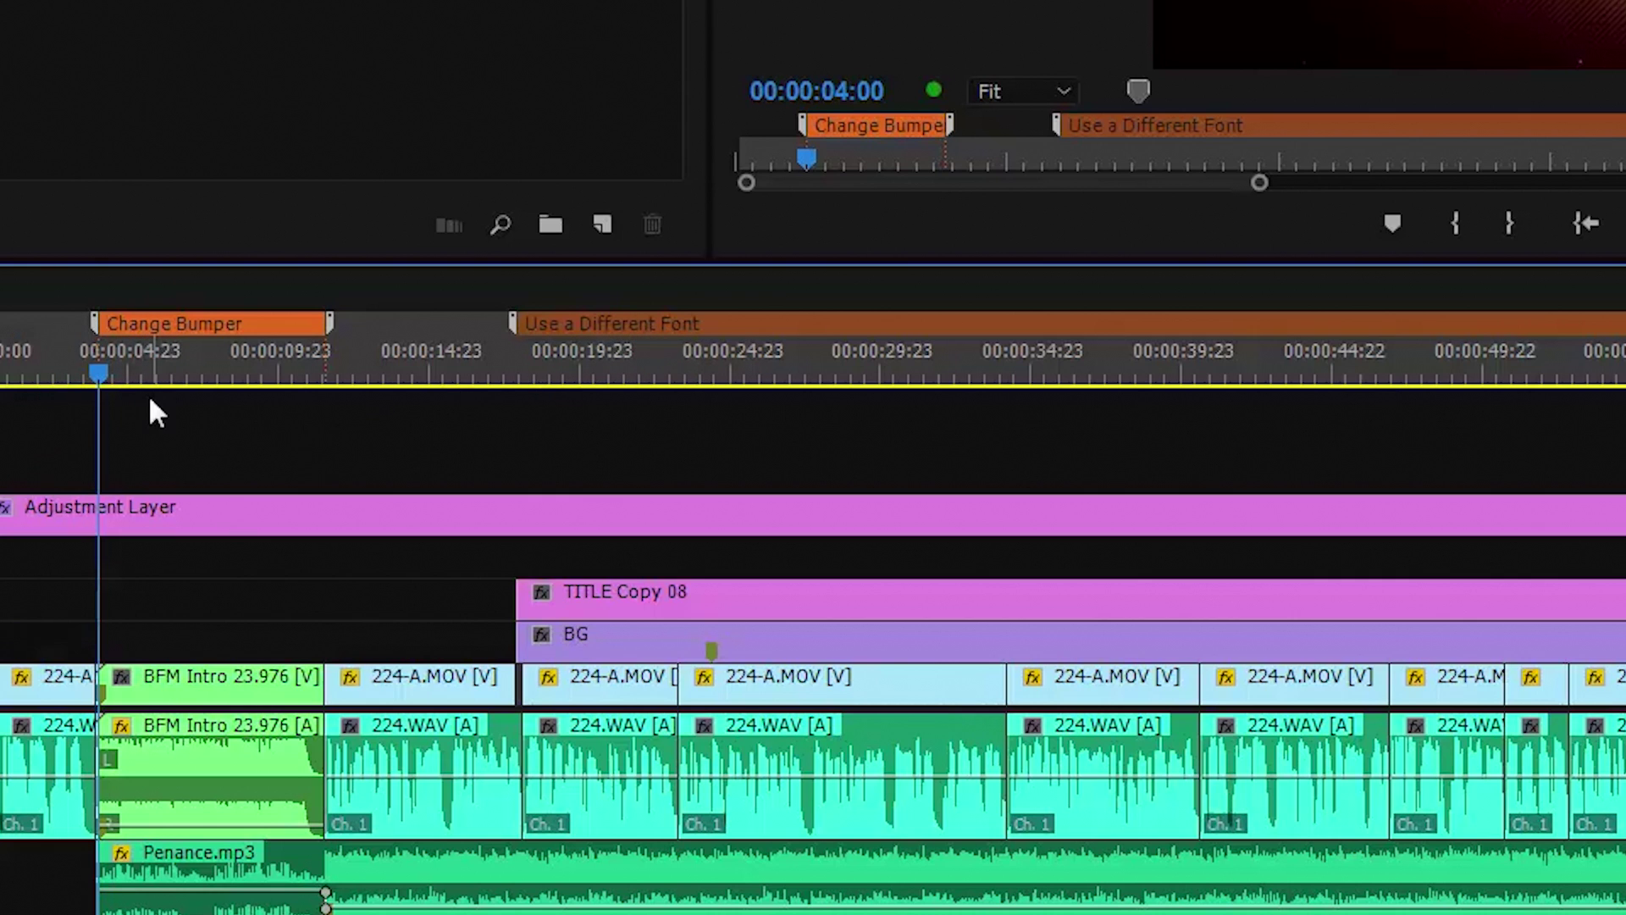
- Jump the playhead to the 'Use a Different Font' marker at 00:00:17:22
{"action": "left_click", "coordinate": [1381, 320]}
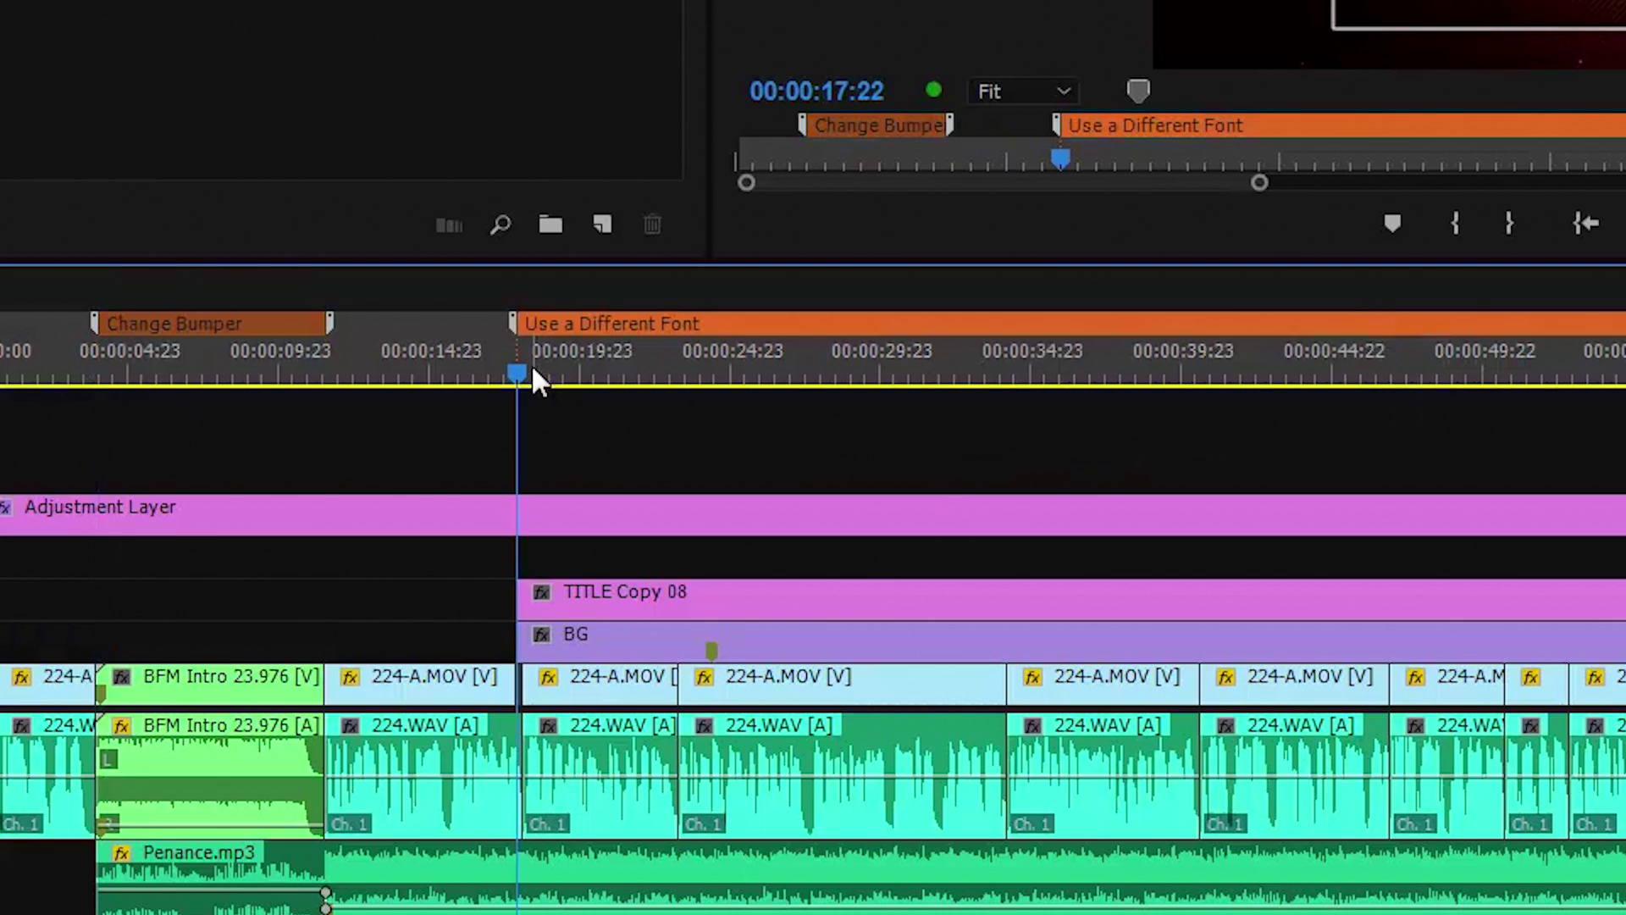